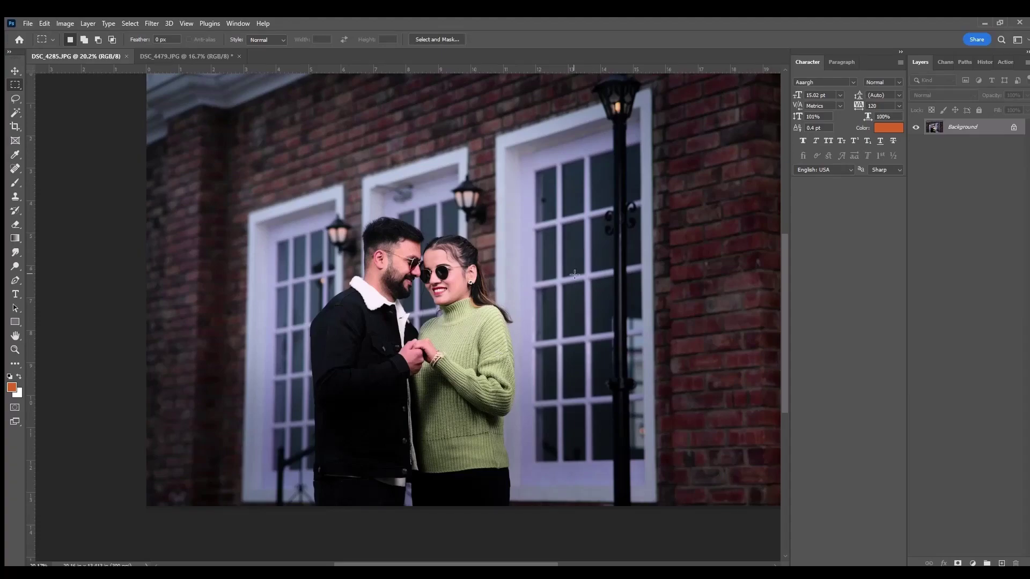
- Magnify the couple photo to about 240% on the lower edge of the man's black jacket
{"action": "key", "text": "v"}
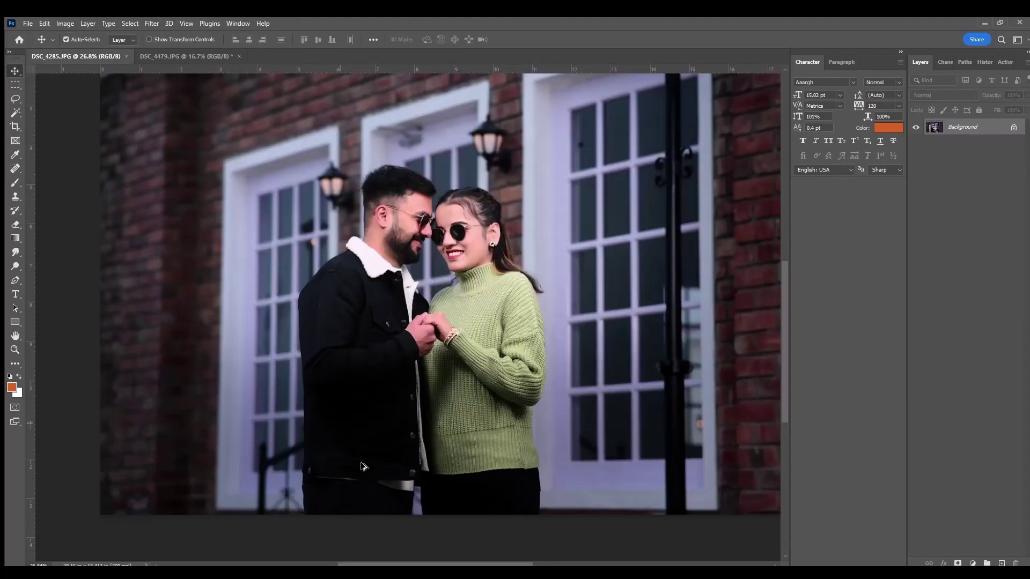
{"action": "scroll", "coordinate": [223, 478], "scroll_direction": "up", "scroll_amount": 5}
{"action": "scroll", "coordinate": [240, 486], "scroll_direction": "up", "scroll_amount": 2}
- With the Pen tool, trace anchors from the jacket's lower edge up the man's side
{"action": "key", "text": "p"}
{"action": "scroll", "coordinate": [317, 451], "scroll_direction": "up", "scroll_amount": 2}
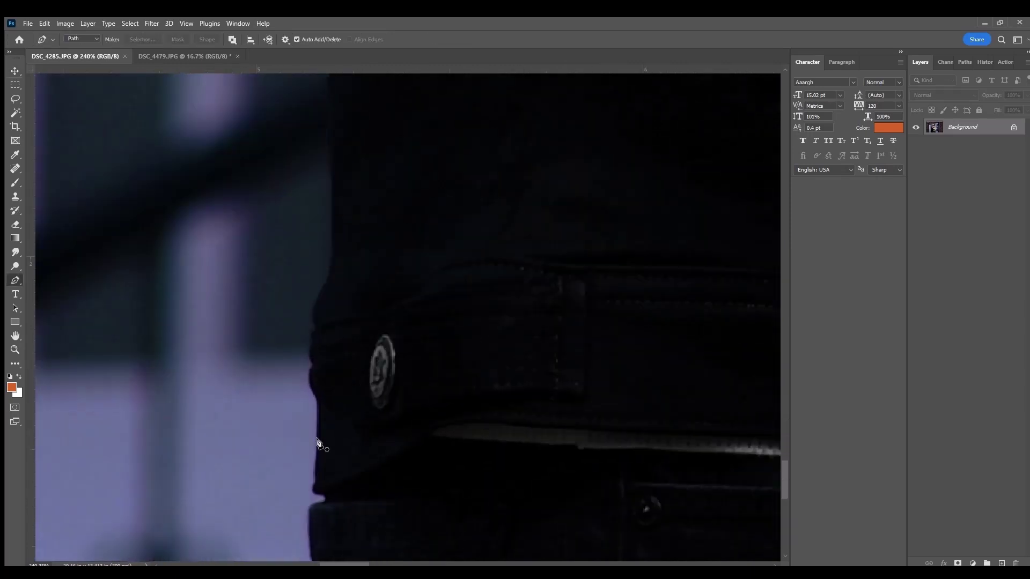
{"action": "left_click", "coordinate": [317, 452]}
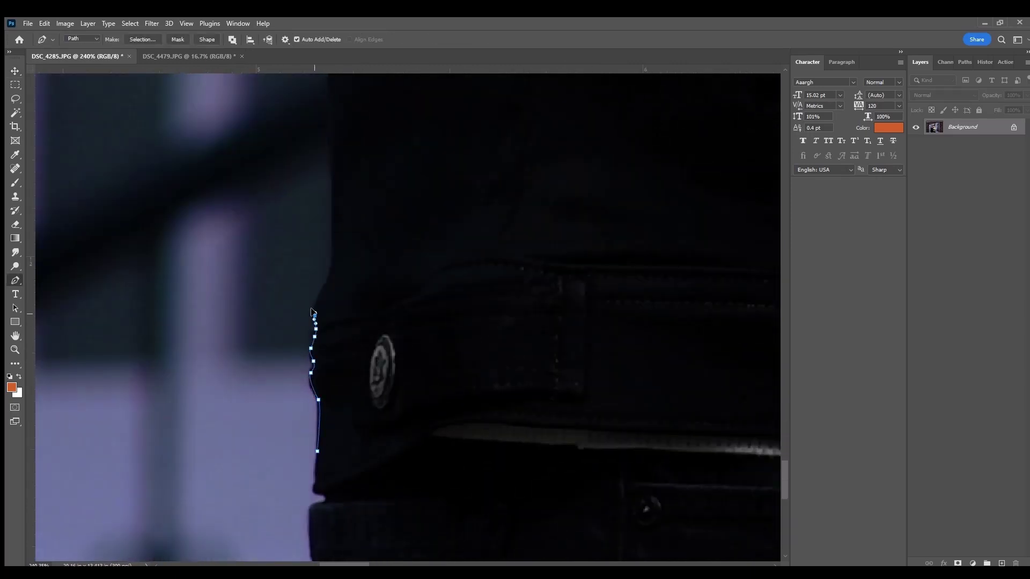
{"action": "left_click_drag", "start_coordinate": [338, 220], "coordinate": [371, 344]}
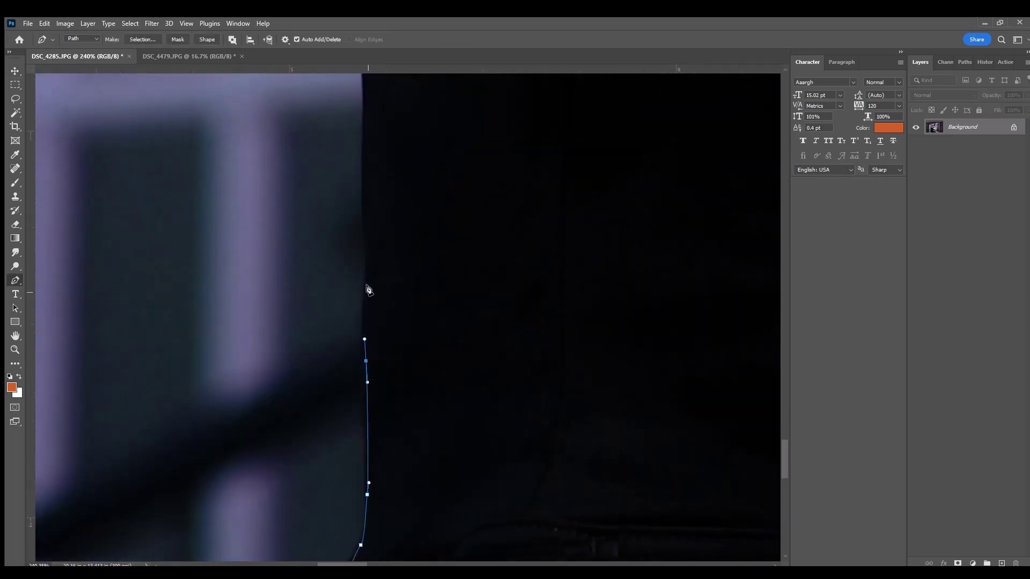
{"action": "mouse_move", "coordinate": [369, 290]}
{"action": "left_mouse_down"}
{"action": "mouse_move", "coordinate": [366, 248]}
{"action": "mouse_move", "coordinate": [411, 404]}
{"action": "mouse_move", "coordinate": [390, 220]}
{"action": "mouse_move", "coordinate": [405, 329]}
{"action": "mouse_move", "coordinate": [369, 257]}
{"action": "mouse_move", "coordinate": [367, 212]}
{"action": "left_mouse_up"}
{"action": "mouse_move", "coordinate": [359, 164]}
{"action": "left_mouse_down"}
{"action": "mouse_move", "coordinate": [357, 108]}
{"action": "mouse_move", "coordinate": [363, 397]}
{"action": "mouse_move", "coordinate": [373, 296]}
{"action": "mouse_move", "coordinate": [356, 138]}
{"action": "mouse_move", "coordinate": [421, 488]}
{"action": "mouse_move", "coordinate": [399, 214]}
{"action": "left_mouse_up"}
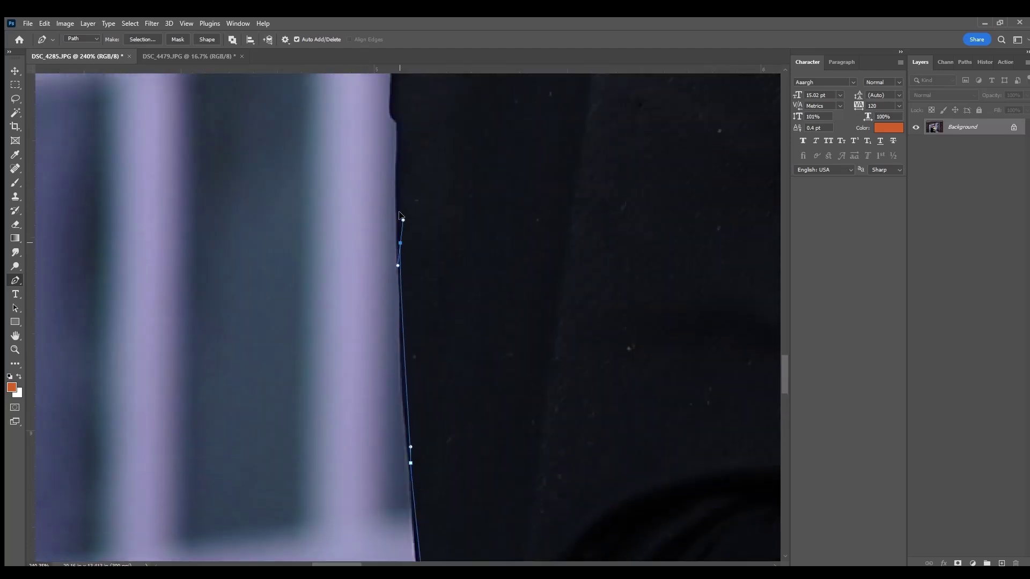
{"action": "left_click_drag", "start_coordinate": [437, 356], "coordinate": [450, 460]}
{"action": "left_click_drag", "start_coordinate": [414, 302], "coordinate": [422, 142]}
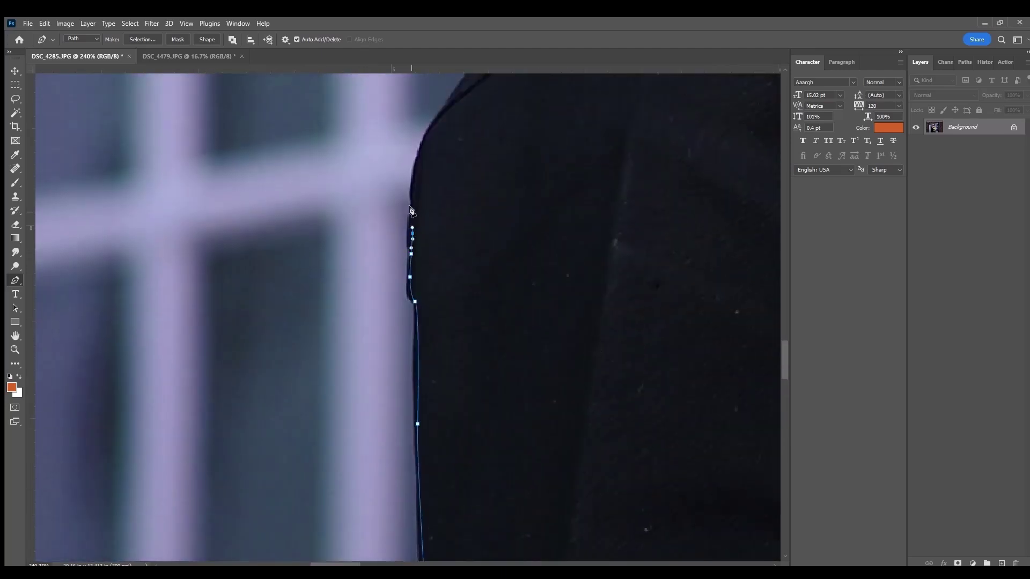
- Continue the path over his shoulder and fur collar, up his neck to his hair
{"action": "left_click_drag", "start_coordinate": [438, 106], "coordinate": [324, 325]}
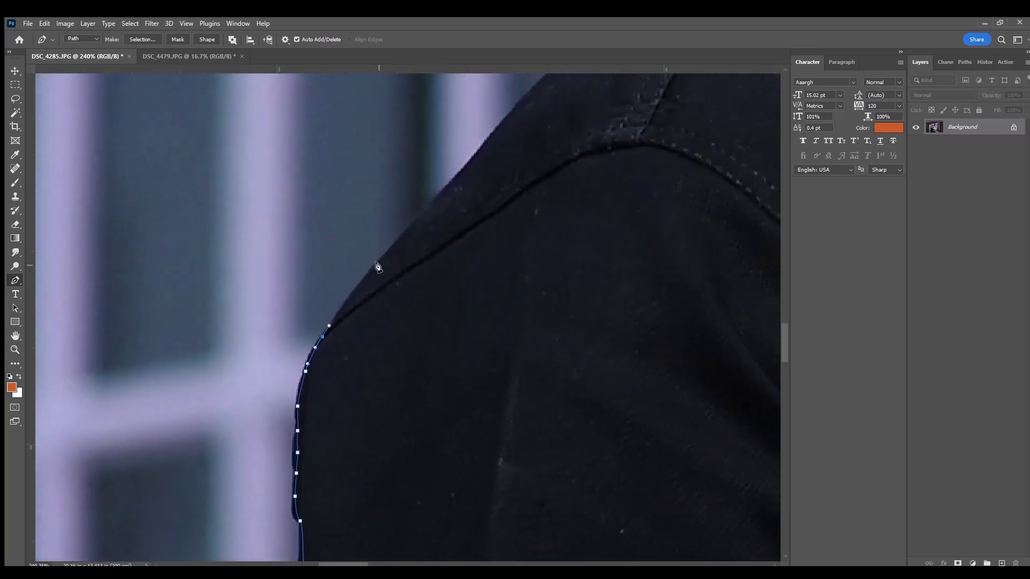
{"action": "mouse_move", "coordinate": [375, 269]}
{"action": "left_mouse_down"}
{"action": "mouse_move", "coordinate": [485, 146]}
{"action": "mouse_move", "coordinate": [262, 386]}
{"action": "mouse_move", "coordinate": [543, 179]}
{"action": "left_mouse_up"}
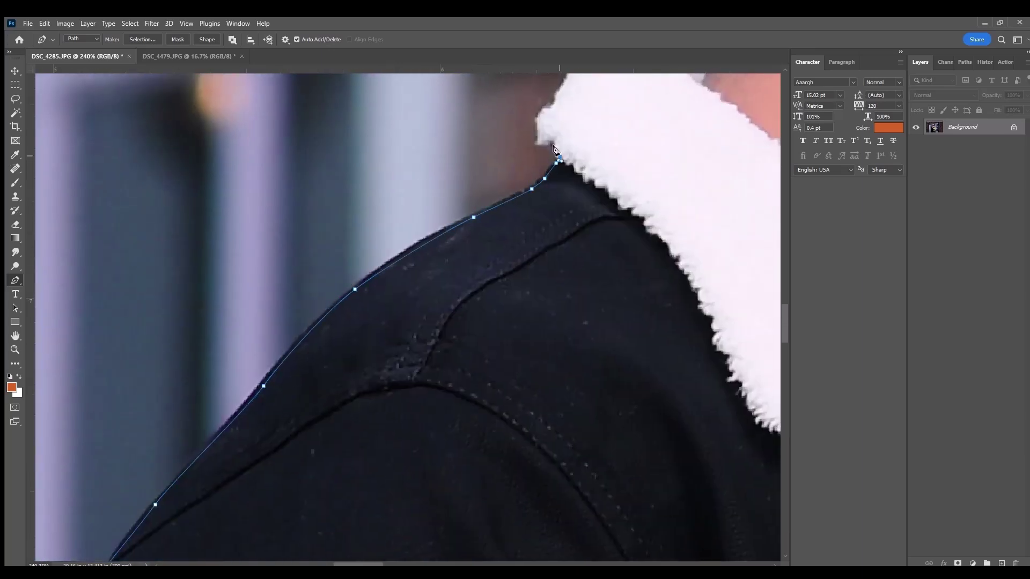
{"action": "mouse_move", "coordinate": [563, 89]}
{"action": "left_mouse_down"}
{"action": "mouse_move", "coordinate": [361, 331]}
{"action": "mouse_move", "coordinate": [444, 320]}
{"action": "mouse_move", "coordinate": [444, 416]}
{"action": "left_mouse_up"}
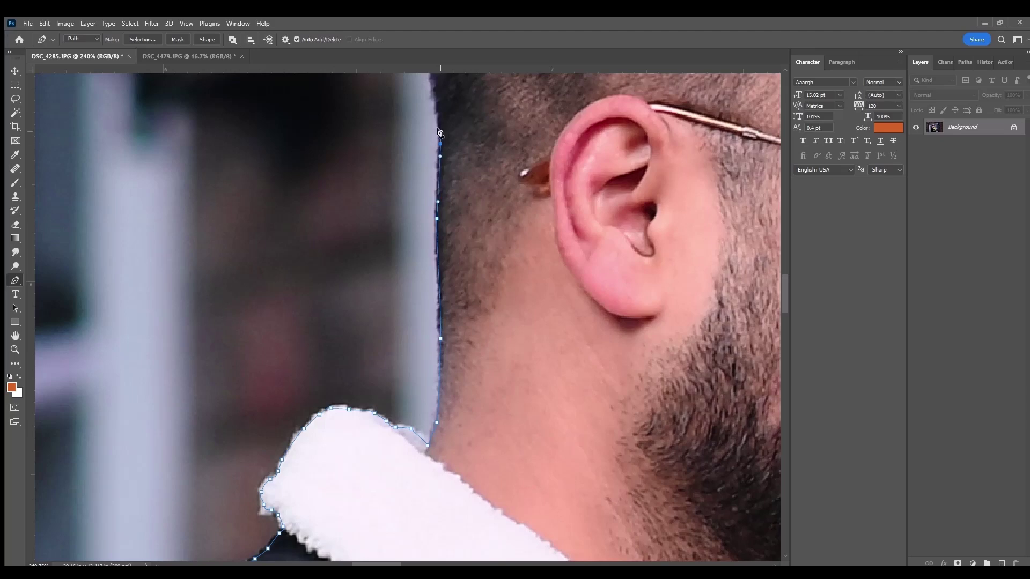
{"action": "left_click_drag", "start_coordinate": [437, 131], "coordinate": [421, 368]}
{"action": "left_click_drag", "start_coordinate": [408, 147], "coordinate": [360, 252]}
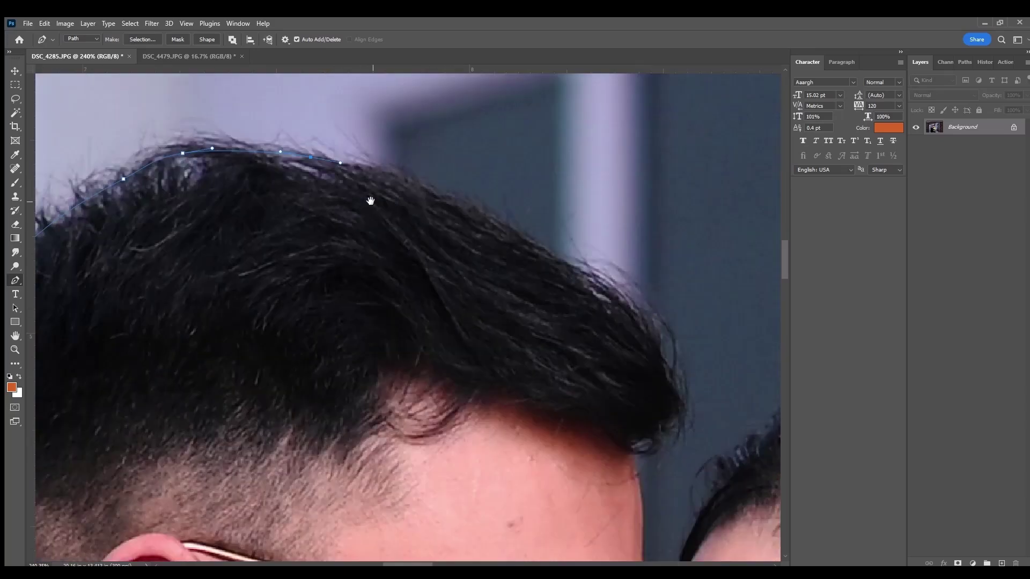
- Trace along the top of the man's hair, down his forehead and face past the sunglasses
{"action": "left_click_drag", "start_coordinate": [688, 190], "coordinate": [368, 200]}
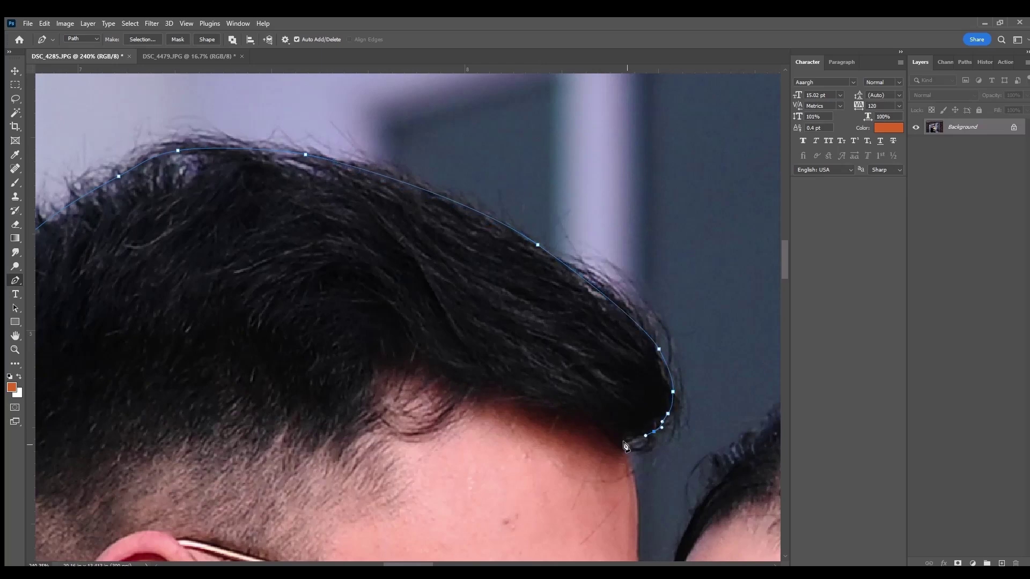
{"action": "left_click_drag", "start_coordinate": [602, 291], "coordinate": [526, 172]}
{"action": "scroll", "coordinate": [513, 248], "scroll_direction": "up", "scroll_amount": 2}
{"action": "left_click_drag", "start_coordinate": [513, 248], "coordinate": [515, 353]}
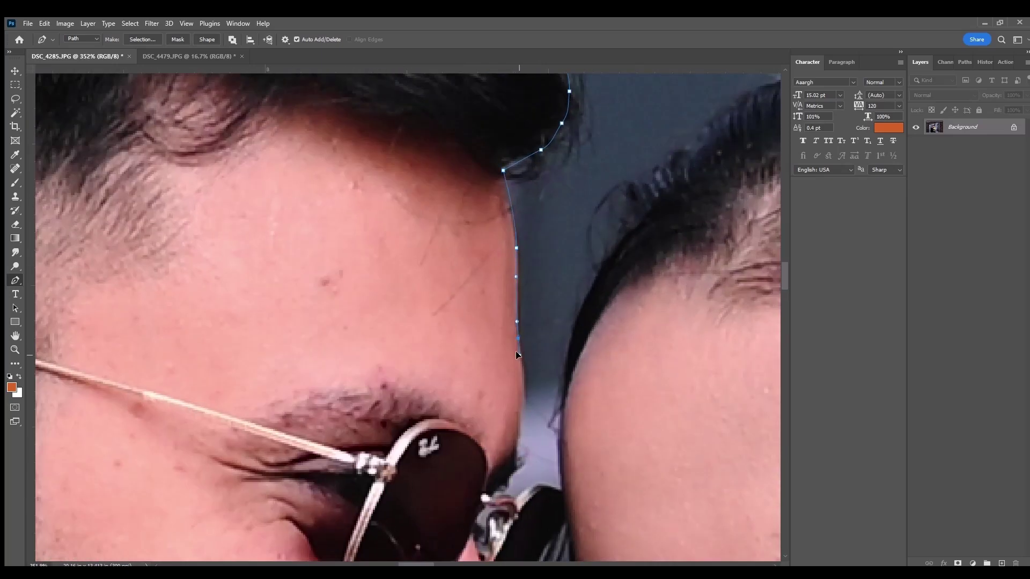
{"action": "left_click_drag", "start_coordinate": [506, 479], "coordinate": [473, 364]}
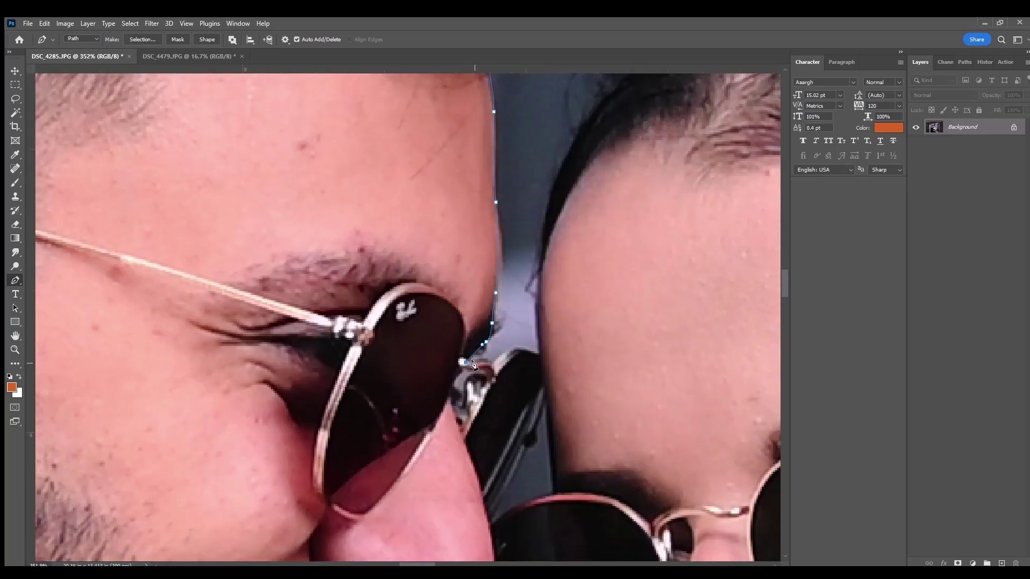
- Add anchors climbing up the woman's hairline
{"action": "left_click", "coordinate": [541, 255]}
{"action": "left_click", "coordinate": [556, 176]}
{"action": "left_click", "coordinate": [571, 149]}
{"action": "left_click_drag", "start_coordinate": [570, 149], "coordinate": [409, 366]}
{"action": "left_click", "coordinate": [433, 328]}
{"action": "left_click", "coordinate": [466, 284]}
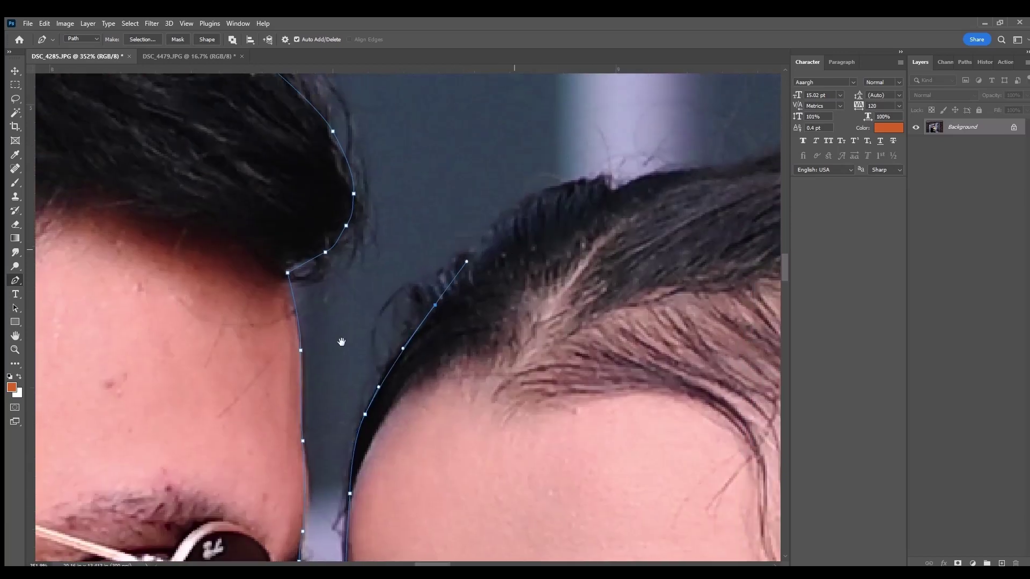
{"action": "left_click_drag", "start_coordinate": [342, 341], "coordinate": [156, 438]}
- Follow the path across the top of the woman's hair to its edge
{"action": "left_click", "coordinate": [333, 307]}
{"action": "left_click", "coordinate": [388, 286]}
{"action": "left_click", "coordinate": [427, 290]}
{"action": "left_click", "coordinate": [505, 270]}
{"action": "left_click", "coordinate": [542, 267]}
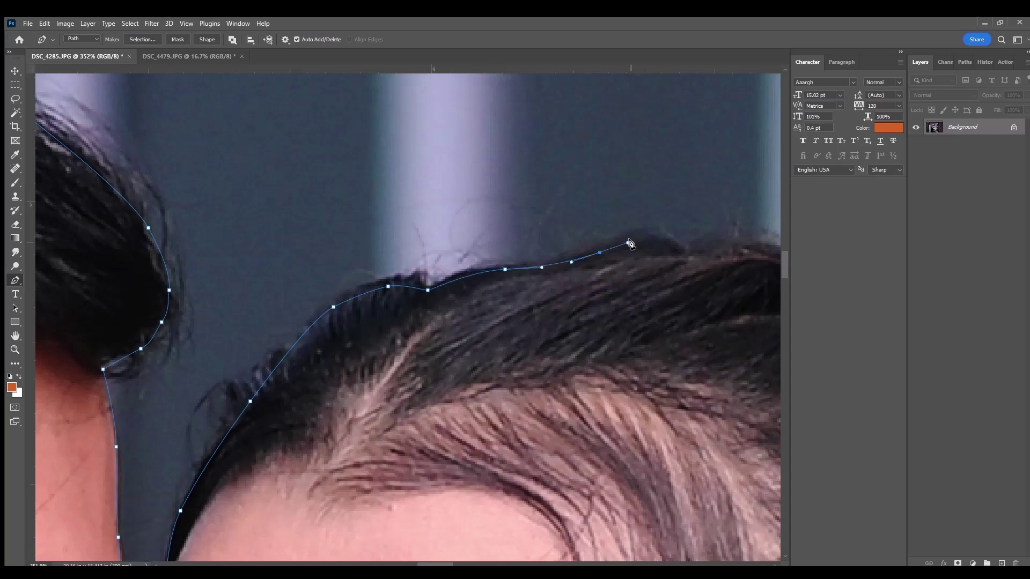
{"action": "left_click_drag", "start_coordinate": [630, 244], "coordinate": [342, 313]}
{"action": "left_click", "coordinate": [425, 349]}
{"action": "left_click", "coordinate": [490, 402]}
- Trace down the side of her hair past the ear and over her shoulder toward the tip
{"action": "left_click_drag", "start_coordinate": [490, 403], "coordinate": [266, 198]}
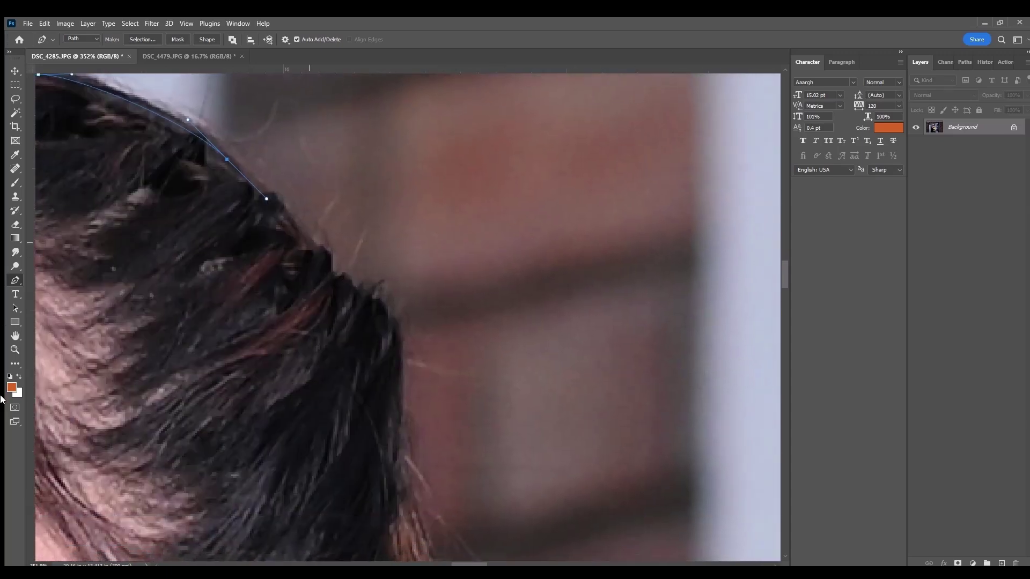
{"action": "left_click", "coordinate": [325, 269]}
{"action": "left_click", "coordinate": [376, 316]}
{"action": "left_click", "coordinate": [406, 437]}
{"action": "left_click_drag", "start_coordinate": [406, 477], "coordinate": [400, 225]}
{"action": "left_click", "coordinate": [473, 421]}
{"action": "left_click", "coordinate": [486, 470]}
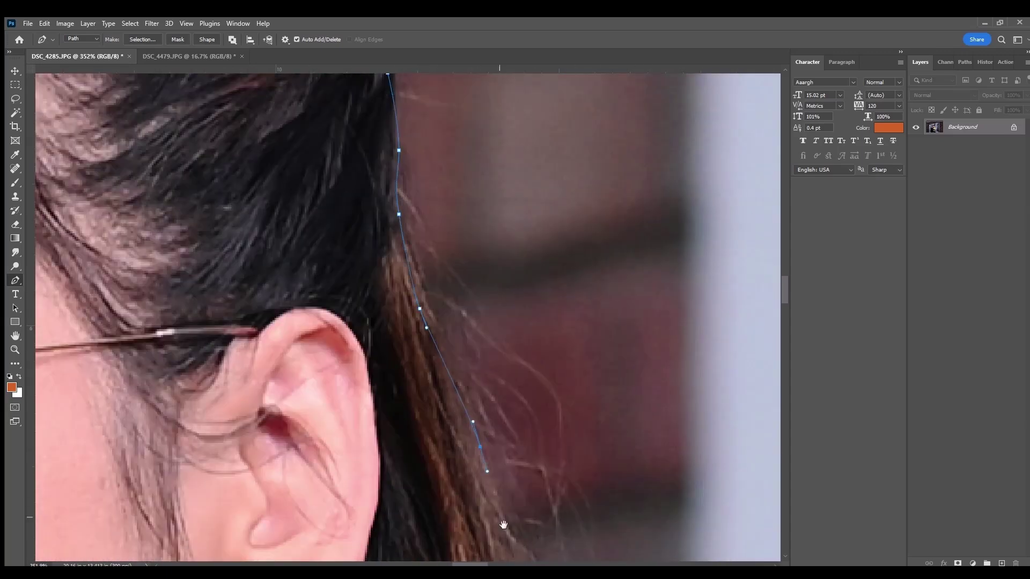
{"action": "left_click_drag", "start_coordinate": [503, 525], "coordinate": [363, 119]}
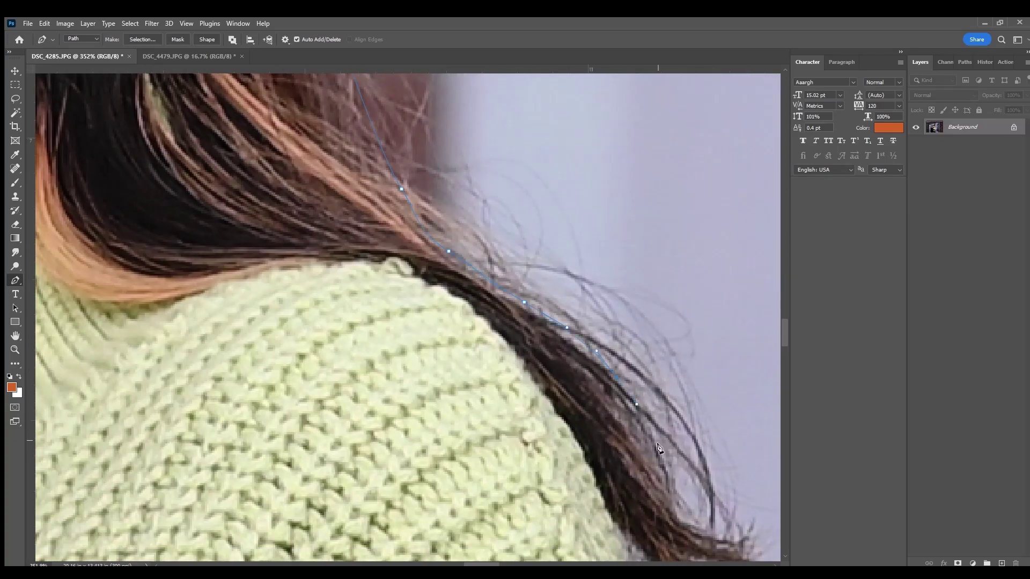
{"action": "left_click_drag", "start_coordinate": [659, 449], "coordinate": [464, 231]}
- Outline around the tip of the woman's hair and bring the path back onto her sweater
{"action": "left_click", "coordinate": [512, 302]}
{"action": "left_click", "coordinate": [480, 307]}
{"action": "left_click", "coordinate": [460, 300]}
{"action": "left_click", "coordinate": [437, 285]}
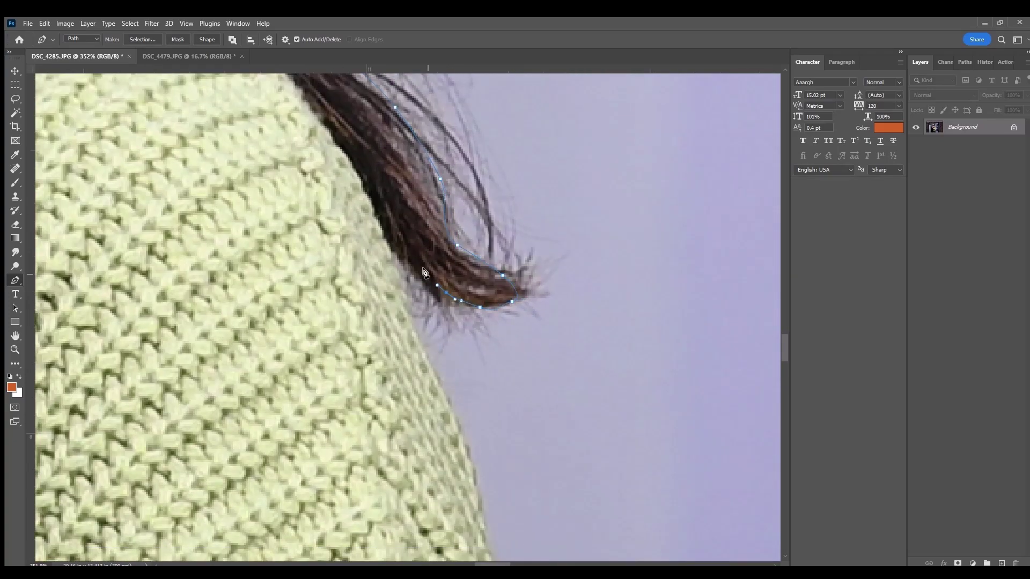
- Trace the path down the green sweater's edge to its corner
{"action": "left_click_drag", "start_coordinate": [429, 370], "coordinate": [380, 322]}
{"action": "left_click", "coordinate": [422, 477]}
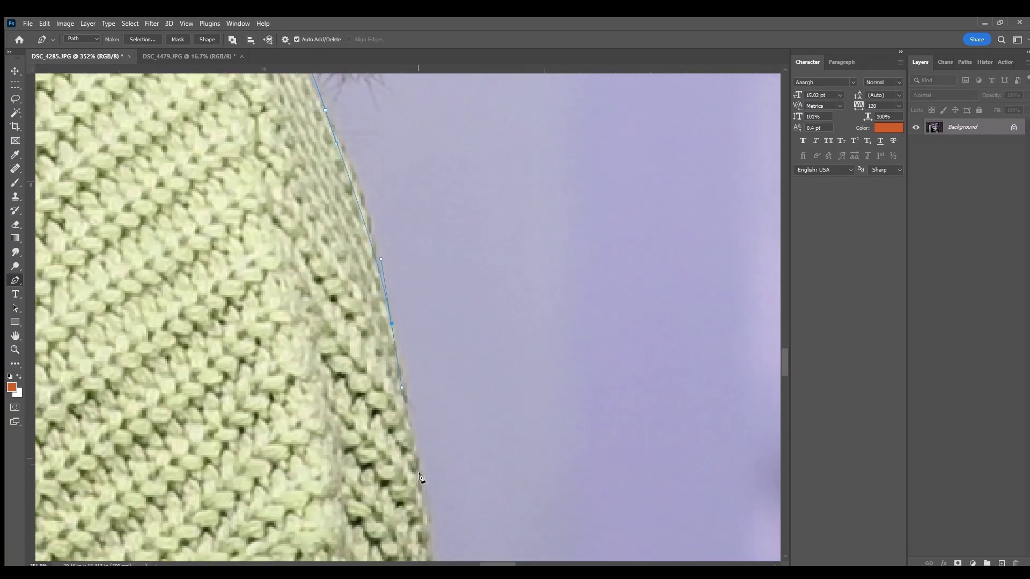
{"action": "left_click_drag", "start_coordinate": [425, 524], "coordinate": [385, 318]}
{"action": "scroll", "coordinate": [385, 317], "scroll_direction": "down", "scroll_amount": 3}
{"action": "scroll", "coordinate": [423, 321], "scroll_direction": "down", "scroll_amount": 3}
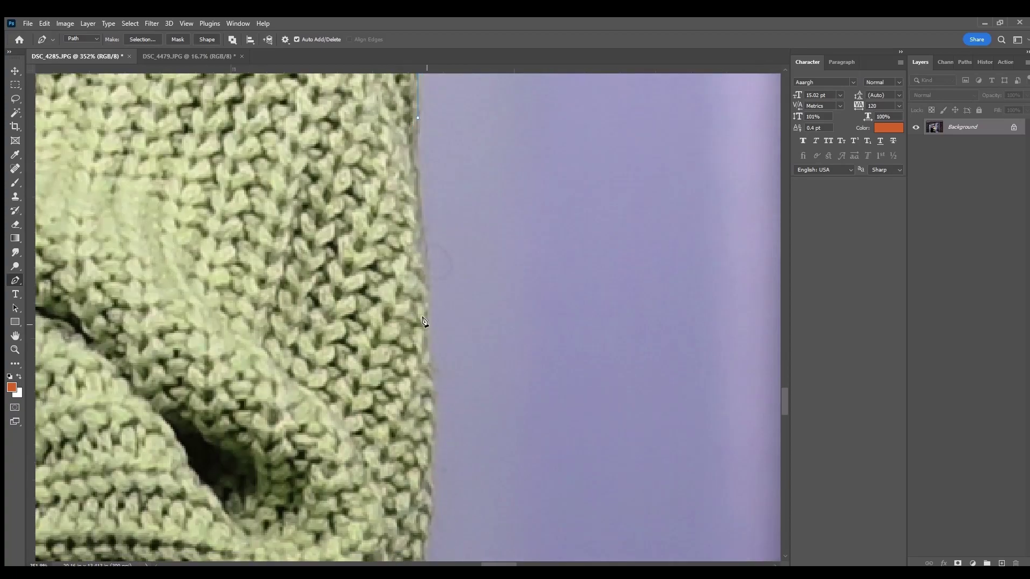
{"action": "left_click", "coordinate": [422, 532]}
{"action": "scroll", "coordinate": [407, 482], "scroll_direction": "down", "scroll_amount": 5}
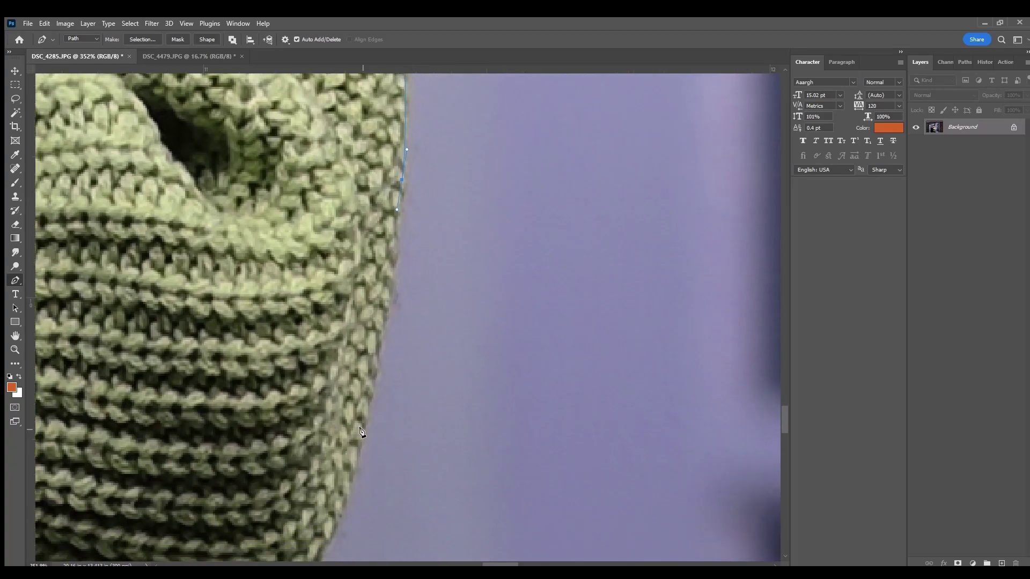
{"action": "left_click_drag", "start_coordinate": [352, 477], "coordinate": [415, 262]}
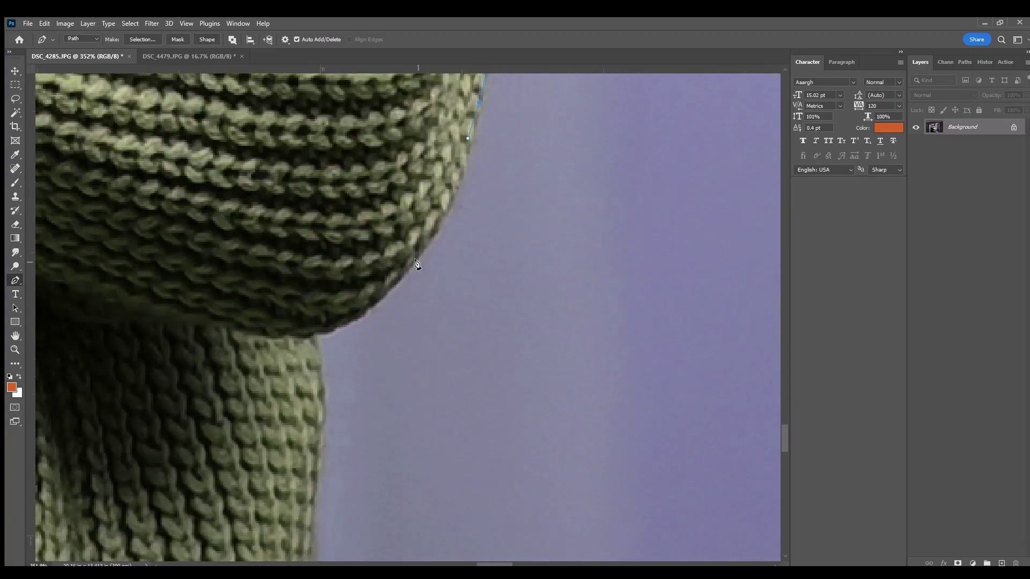
{"action": "left_click", "coordinate": [317, 335]}
{"action": "left_click_drag", "start_coordinate": [324, 416], "coordinate": [385, 171]}
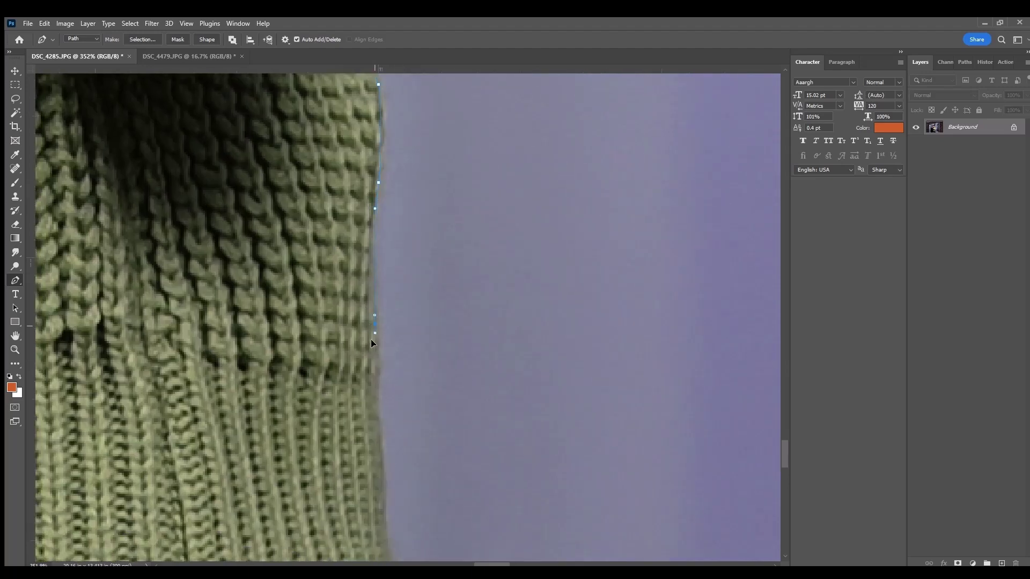
- Follow the sweater's hem and the dark edge below it downward
{"action": "scroll", "coordinate": [385, 531], "scroll_direction": "down", "scroll_amount": 6}
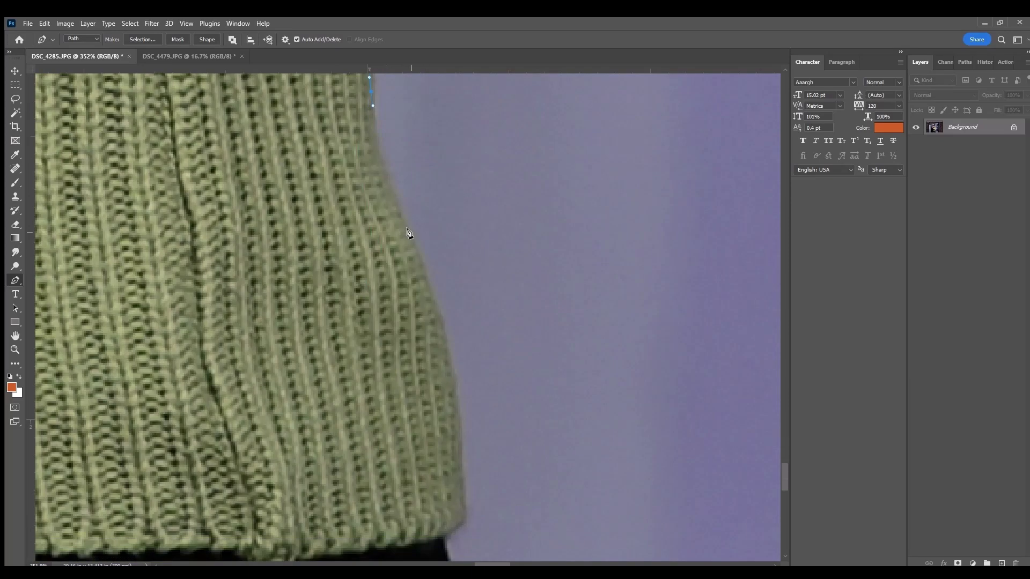
{"action": "left_click", "coordinate": [458, 472]}
{"action": "left_click_drag", "start_coordinate": [341, 484], "coordinate": [304, 197]}
{"action": "left_click", "coordinate": [425, 358]}
{"action": "left_click_drag", "start_coordinate": [429, 376], "coordinate": [391, 138]}
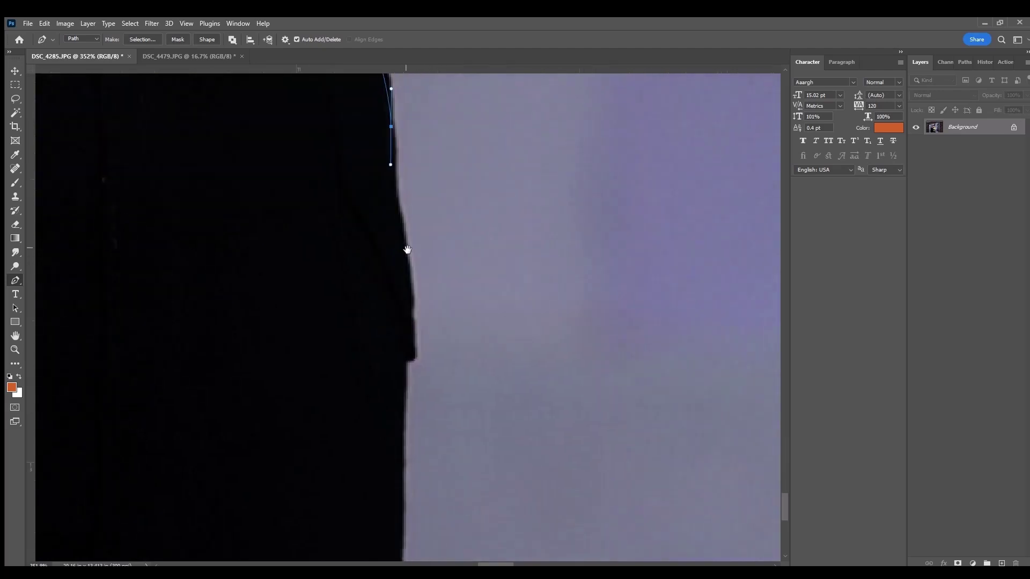
{"action": "left_click_drag", "start_coordinate": [395, 197], "coordinate": [401, 221]}
{"action": "left_click_drag", "start_coordinate": [408, 328], "coordinate": [408, 346]}
- Extend the path down to anchor it below the photo's bottom edge
{"action": "left_click", "coordinate": [399, 421]}
{"action": "left_click", "coordinate": [397, 474]}
{"action": "scroll", "coordinate": [397, 474], "scroll_direction": "down", "scroll_amount": 5}
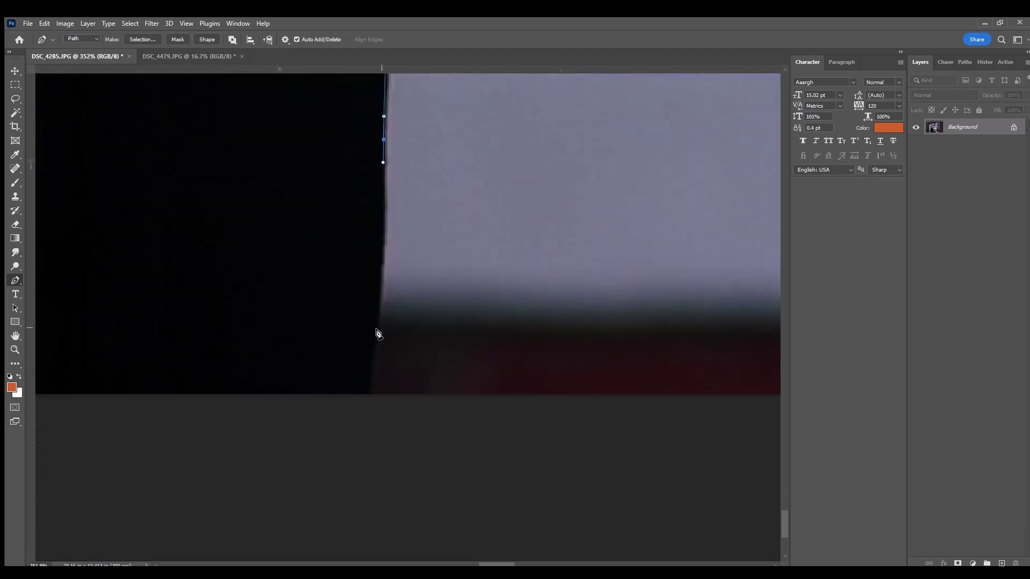
{"action": "left_click", "coordinate": [366, 381]}
{"action": "left_click", "coordinate": [363, 426]}
{"action": "scroll", "coordinate": [305, 432], "scroll_direction": "down", "scroll_amount": 2}
{"action": "scroll", "coordinate": [306, 432], "scroll_direction": "up", "scroll_amount": 5}
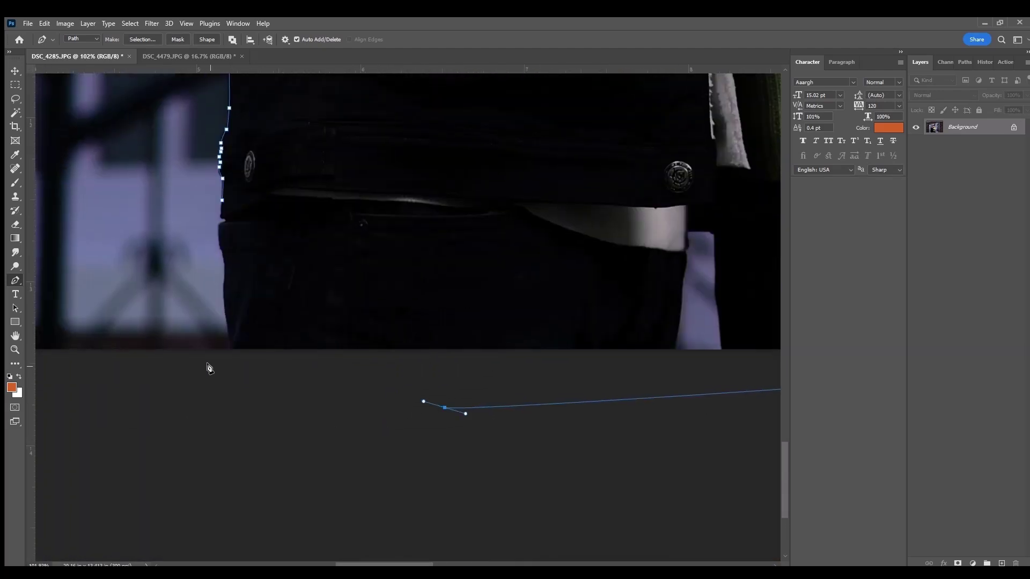
- Trace anchors up the man's dark trouser edge to its top corner
{"action": "scroll", "coordinate": [329, 478], "scroll_direction": "up", "scroll_amount": 1}
{"action": "left_click", "coordinate": [350, 366]}
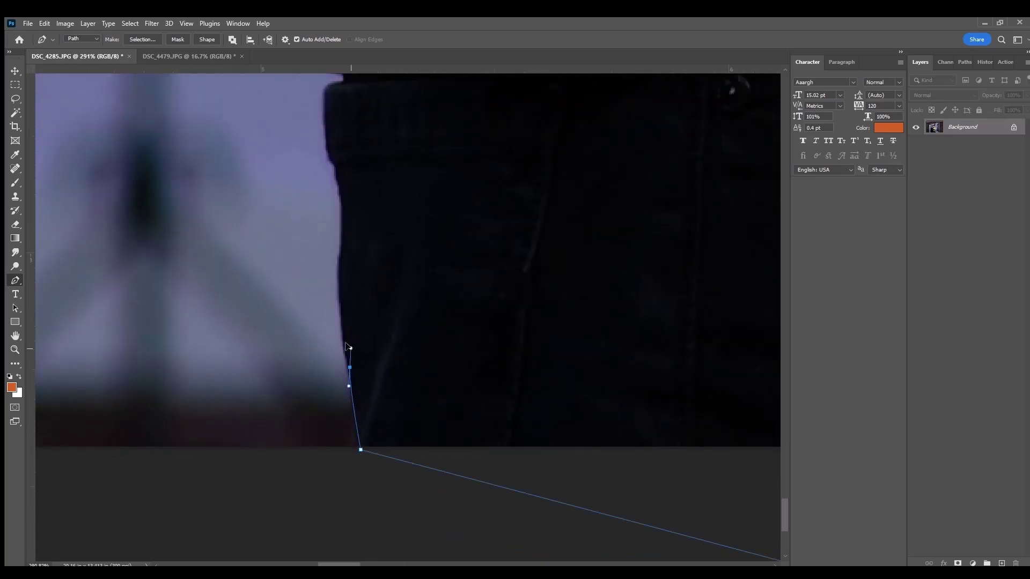
{"action": "left_click_drag", "start_coordinate": [339, 288], "coordinate": [342, 274]}
{"action": "left_click_drag", "start_coordinate": [341, 229], "coordinate": [345, 215]}
{"action": "left_click", "coordinate": [343, 191]}
{"action": "left_click", "coordinate": [335, 161]}
{"action": "left_click", "coordinate": [326, 131]}
{"action": "left_click", "coordinate": [325, 92]}
{"action": "mouse_move", "coordinate": [336, 83]}
{"action": "left_mouse_down"}
{"action": "mouse_move", "coordinate": [344, 81]}
{"action": "mouse_move", "coordinate": [374, 268]}
{"action": "left_mouse_up"}
{"action": "scroll", "coordinate": [347, 239], "scroll_direction": "down", "scroll_amount": 2}
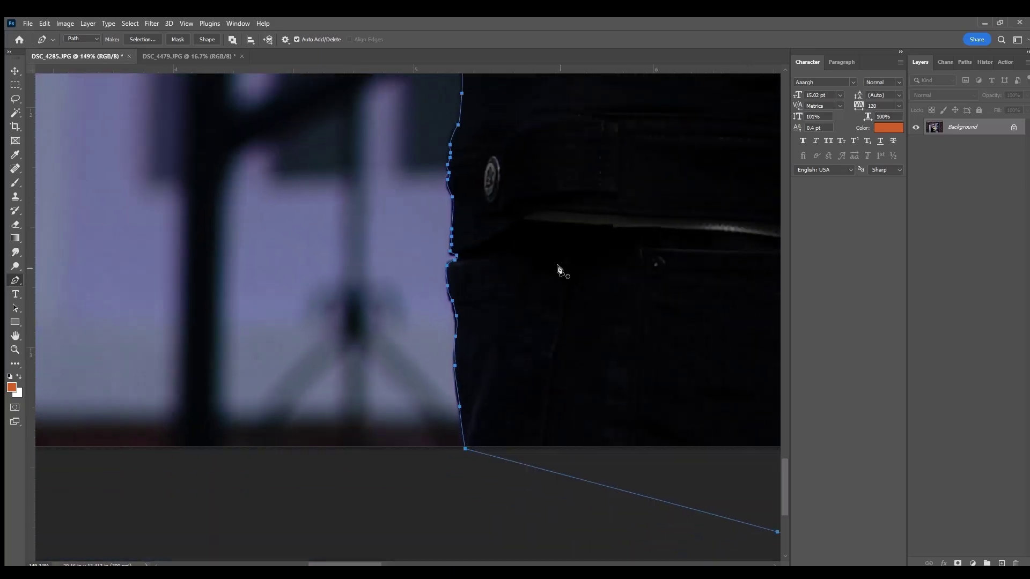
{"action": "scroll", "coordinate": [559, 269], "scroll_direction": "right", "scroll_amount": 3}
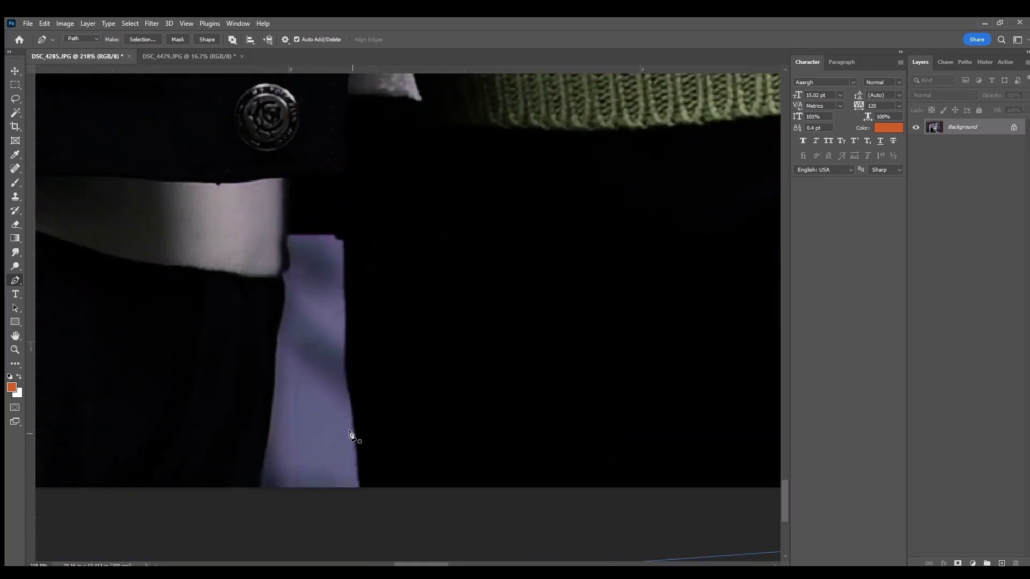
- Start a separate outline of the background gap between the legs, up its right edge
{"action": "left_click", "coordinate": [351, 392]}
{"action": "left_click", "coordinate": [348, 336]}
{"action": "left_click", "coordinate": [347, 284]}
{"action": "left_click", "coordinate": [346, 238]}
{"action": "left_click", "coordinate": [336, 232]}
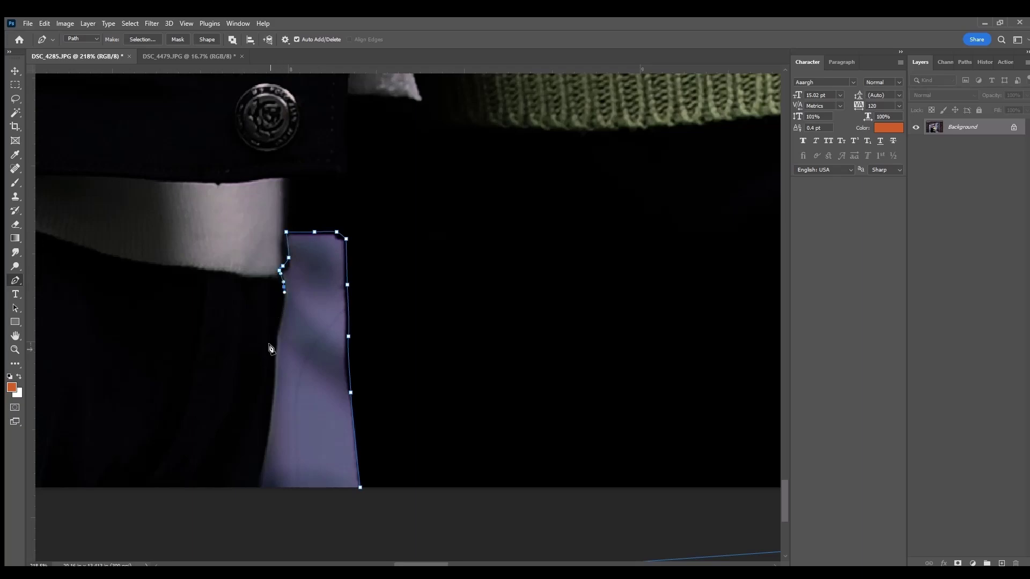
- Trace down the gap's left edge and along its bottom to close that outline
{"action": "left_click", "coordinate": [273, 350]}
{"action": "left_click", "coordinate": [254, 492]}
{"action": "left_click", "coordinate": [249, 511]}
{"action": "left_click_drag", "start_coordinate": [297, 521], "coordinate": [314, 520]}
{"action": "left_click", "coordinate": [359, 487]}
{"action": "scroll", "coordinate": [460, 258], "scroll_direction": "down", "scroll_amount": 3}
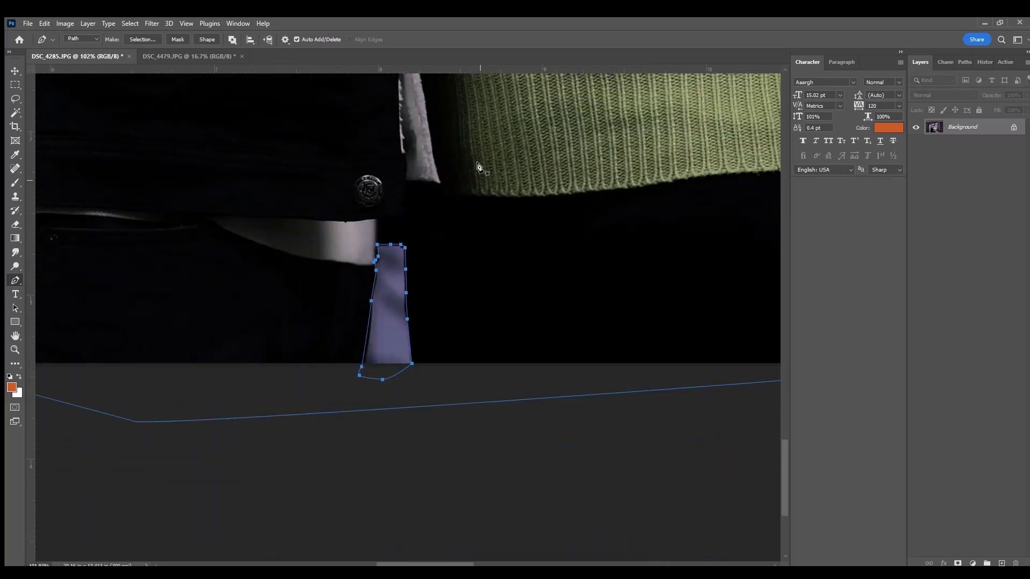
{"action": "scroll", "coordinate": [467, 429], "scroll_direction": "up", "scroll_amount": 5}
{"action": "scroll", "coordinate": [467, 451], "scroll_direction": "up", "scroll_amount": 3}
{"action": "scroll", "coordinate": [395, 499], "scroll_direction": "up", "scroll_amount": 3}
- Curve the outline along the sweater shoulder, the woman's chin and jawline
{"action": "scroll", "coordinate": [338, 367], "scroll_direction": "up", "scroll_amount": 2}
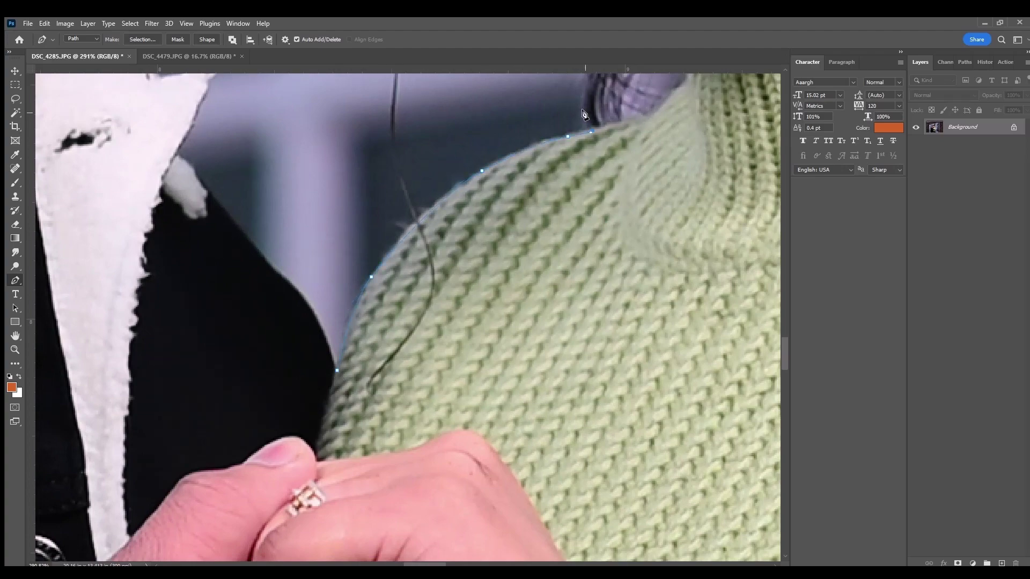
{"action": "mouse_move", "coordinate": [583, 115]}
{"action": "left_mouse_down"}
{"action": "mouse_move", "coordinate": [491, 396]}
{"action": "mouse_move", "coordinate": [497, 369]}
{"action": "left_mouse_up"}
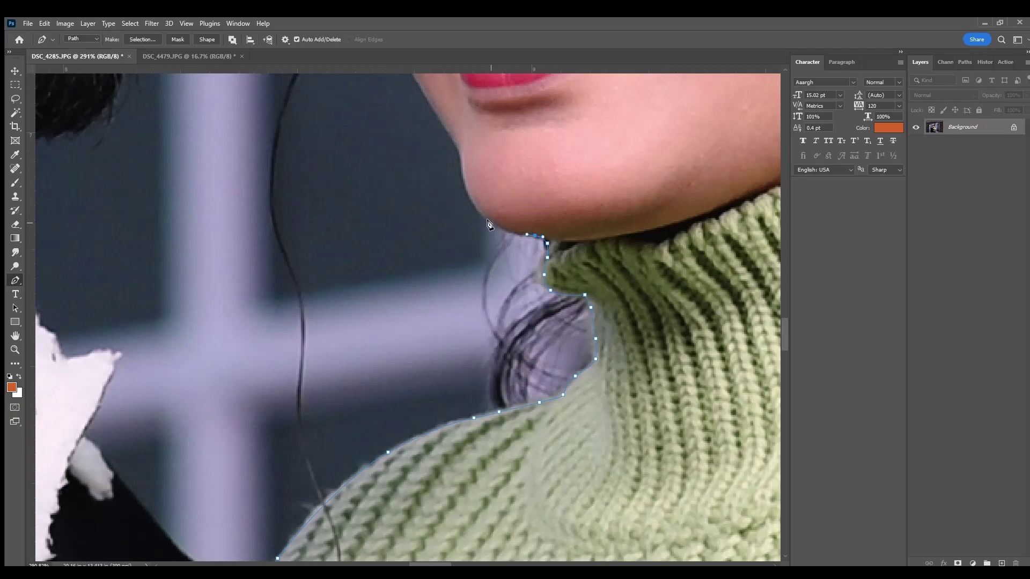
{"action": "left_click_drag", "start_coordinate": [484, 213], "coordinate": [475, 202]}
{"action": "left_click_drag", "start_coordinate": [461, 165], "coordinate": [504, 356]}
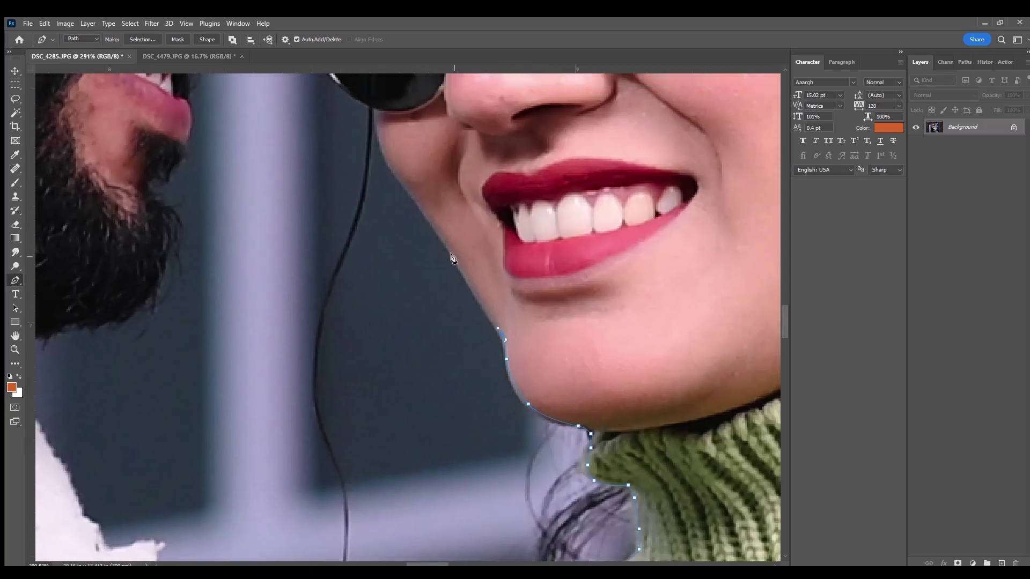
{"action": "mouse_move", "coordinate": [373, 112]}
{"action": "left_mouse_down"}
{"action": "mouse_move", "coordinate": [468, 309]}
{"action": "mouse_move", "coordinate": [463, 300]}
{"action": "left_mouse_up"}
{"action": "scroll", "coordinate": [495, 386], "scroll_direction": "up", "scroll_amount": 2}
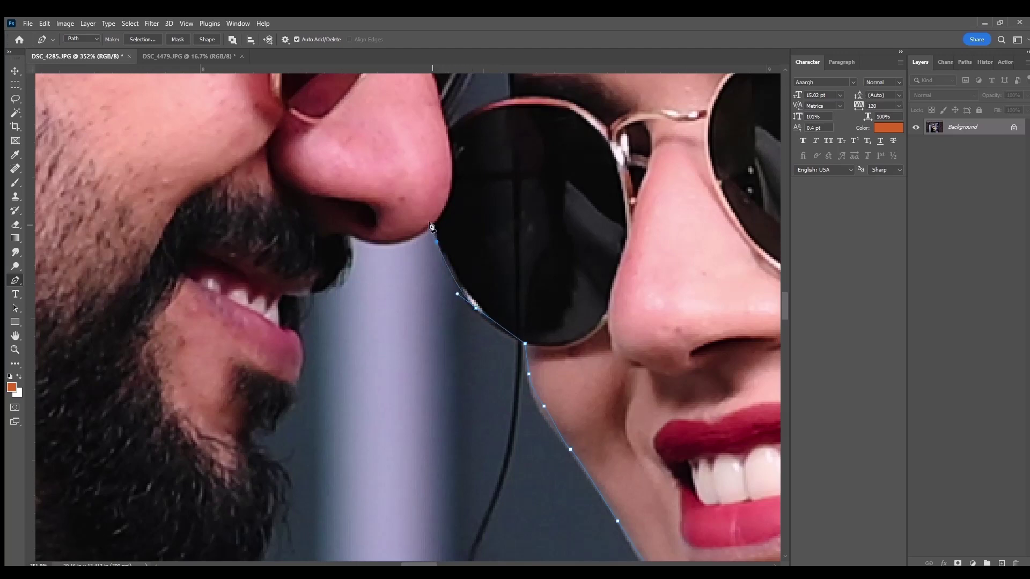
- Trace around the man's nose tip, lip and chin, then down his beard edge
{"action": "left_click_drag", "start_coordinate": [363, 242], "coordinate": [348, 233]}
{"action": "left_click_drag", "start_coordinate": [344, 274], "coordinate": [307, 295]}
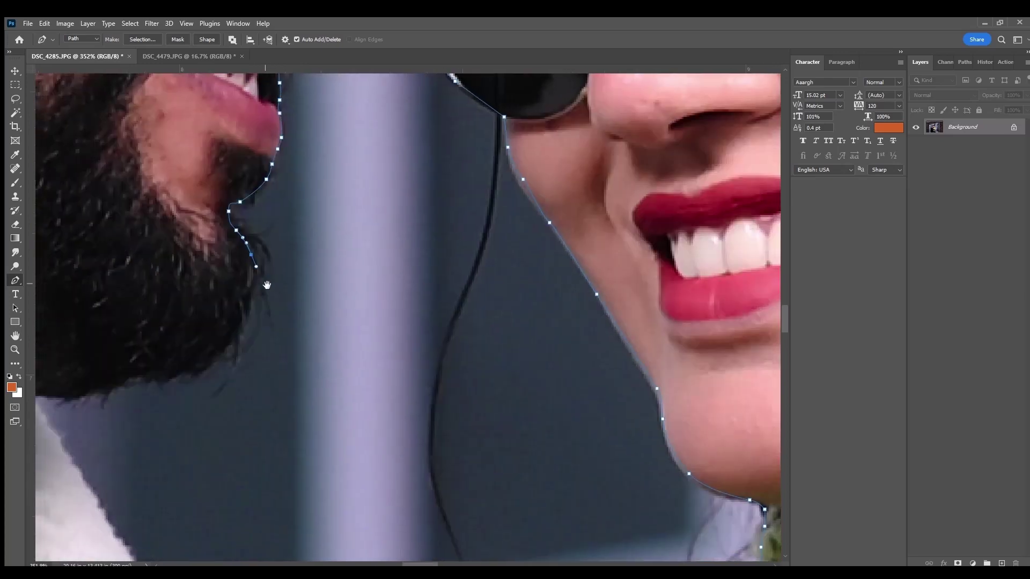
{"action": "left_click", "coordinate": [251, 254]}
{"action": "left_click", "coordinate": [249, 303]}
{"action": "left_click", "coordinate": [236, 336]}
{"action": "left_click", "coordinate": [222, 349]}
{"action": "left_click", "coordinate": [206, 362]}
{"action": "left_click_drag", "start_coordinate": [186, 371], "coordinate": [172, 373]}
- Continue along the beard bottom and around the collar notch and its right edge
{"action": "key", "text": "ctrl+minus"}
{"action": "left_click", "coordinate": [400, 335]}
{"action": "key", "text": "ctrl+plus"}
{"action": "left_click_drag", "start_coordinate": [417, 328], "coordinate": [420, 337]}
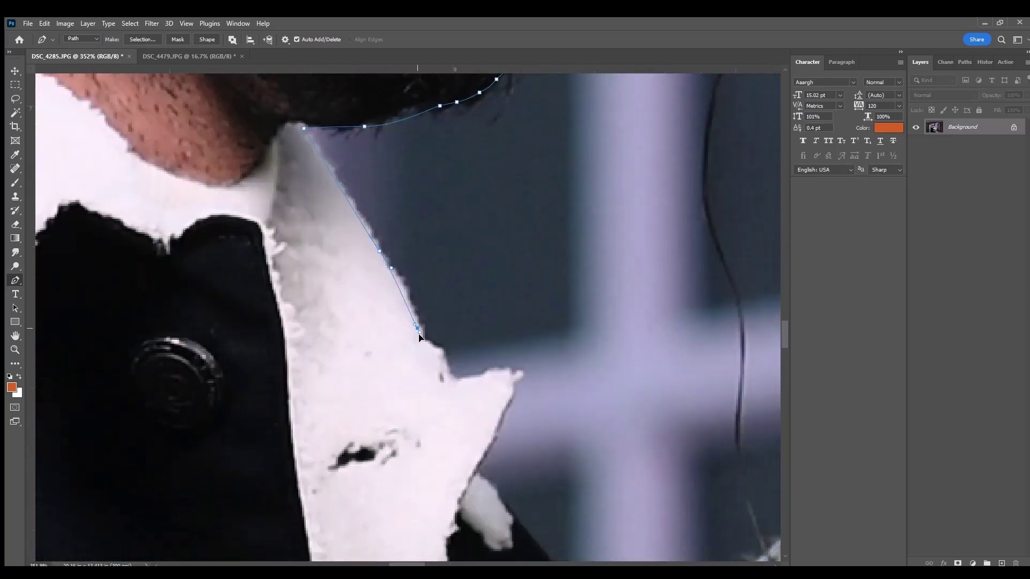
{"action": "left_click", "coordinate": [426, 346]}
{"action": "left_click", "coordinate": [447, 380]}
{"action": "left_click", "coordinate": [498, 375]}
{"action": "left_click_drag", "start_coordinate": [490, 426], "coordinate": [481, 452]}
- Add anchors down the dark coat edge to where it meets the sweater
{"action": "scroll", "coordinate": [501, 509], "scroll_direction": "down", "scroll_amount": 5}
{"action": "left_click", "coordinate": [464, 298]}
{"action": "left_click", "coordinate": [524, 365]}
{"action": "left_click", "coordinate": [557, 435]}
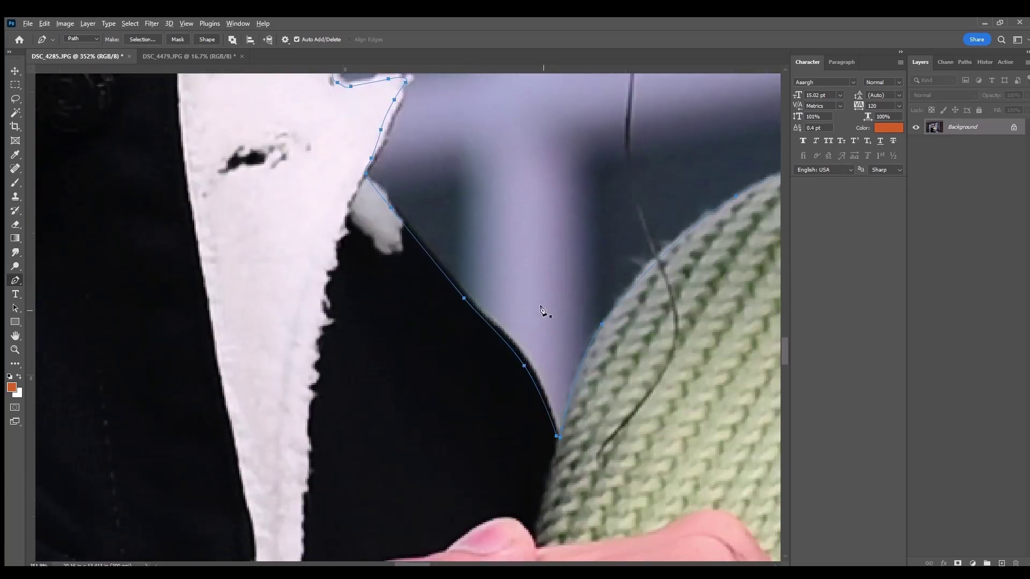
{"action": "scroll", "coordinate": [542, 310], "scroll_direction": "down", "scroll_amount": 5}
{"action": "scroll", "coordinate": [390, 306], "scroll_direction": "up", "scroll_amount": 5}
{"action": "scroll", "coordinate": [390, 306], "scroll_direction": "up", "scroll_amount": 3}
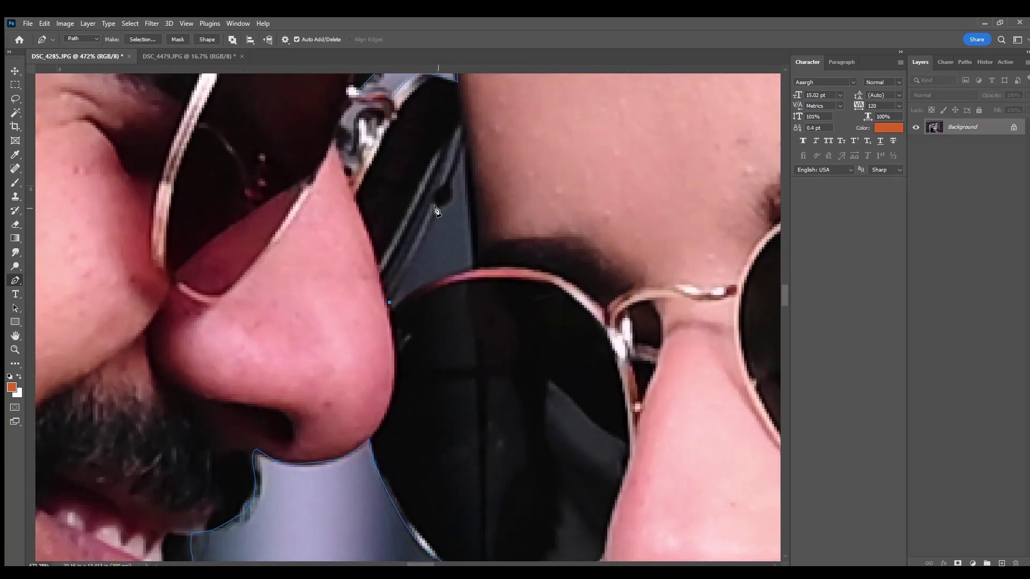
- Outline the gap between the faces along the glasses frame and nose, closing the path
{"action": "left_click", "coordinate": [437, 208]}
{"action": "left_click", "coordinate": [450, 205]}
{"action": "left_click", "coordinate": [465, 141]}
{"action": "left_click", "coordinate": [476, 267]}
{"action": "left_click", "coordinate": [439, 279]}
{"action": "left_click", "coordinate": [403, 298]}
- Fit the photo on screen, load the couple's outline as a selection, and open Select and Mask
{"action": "key", "text": "ctrl+0"}
{"action": "key", "text": "ctrl+Return"}
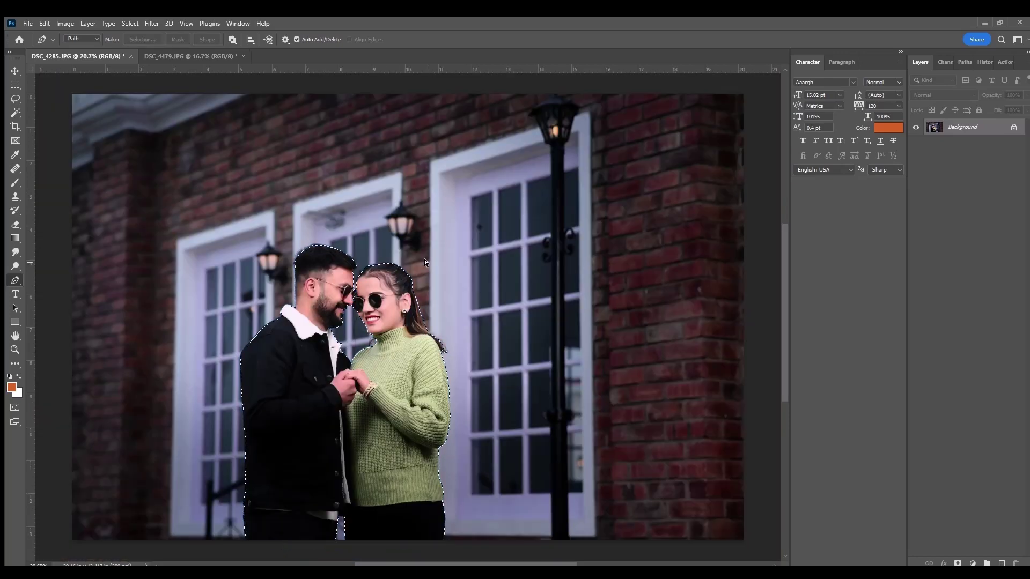
{"action": "key", "text": "alt+ctrl+r"}
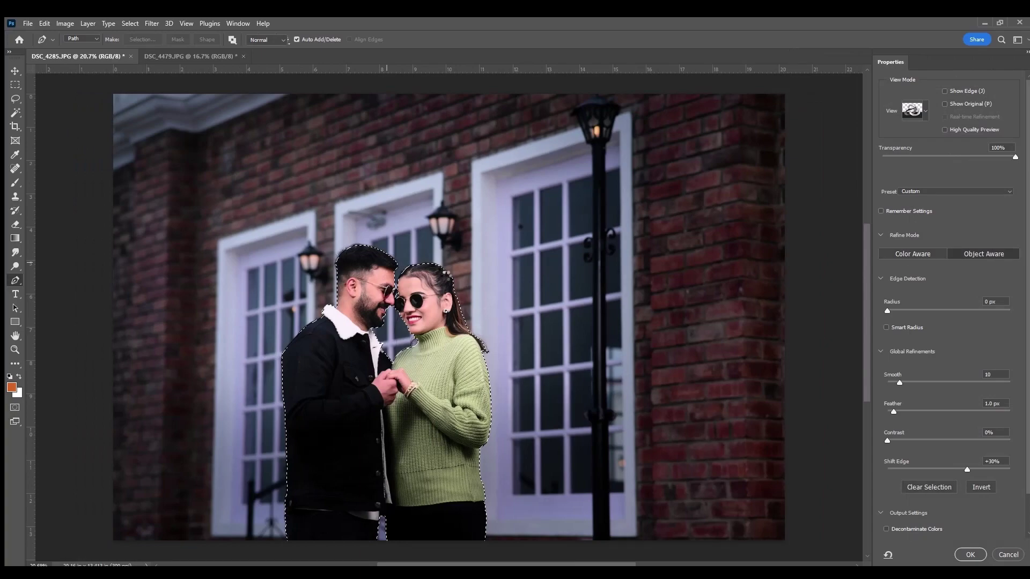
- Refine the woman's hair edges with a 60-size brush and output the cut-out as a layer mask
{"action": "key", "text": "ctrl+plus"}
{"action": "key", "text": "ctrl+plus"}
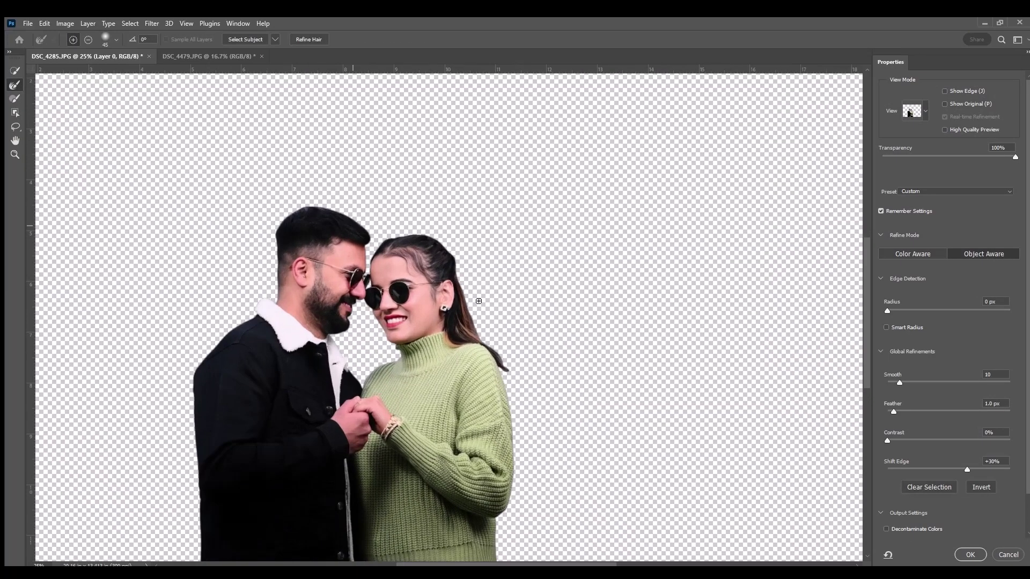
{"action": "key", "text": "ctrl+plus"}
{"action": "key", "text": "ctrl+plus"}
{"action": "key", "text": "ctrl+plus"}
{"action": "key", "text": "bracketright"}
{"action": "key", "text": "bracketright"}
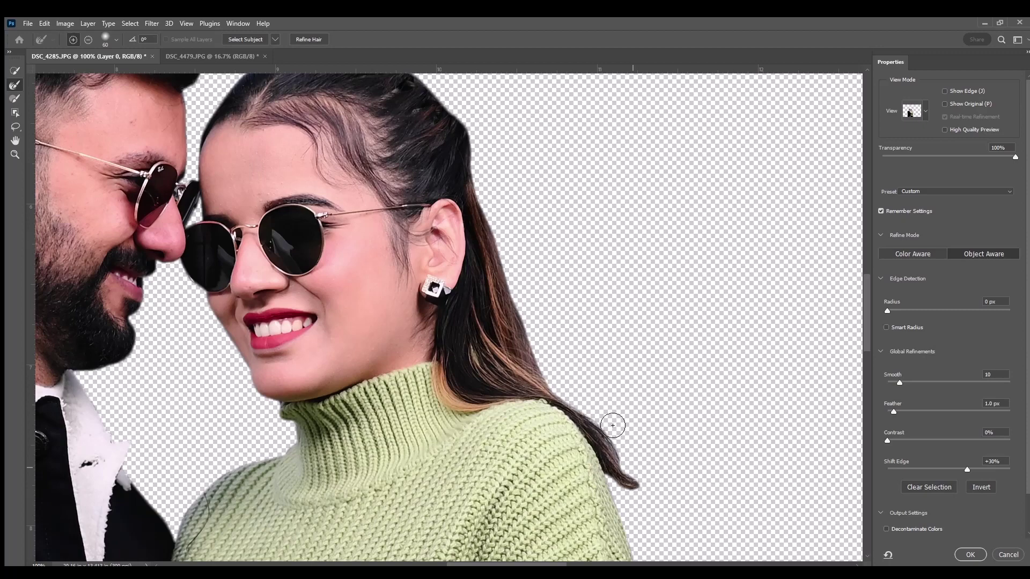
{"action": "left_click_drag", "start_coordinate": [487, 172], "coordinate": [483, 123]}
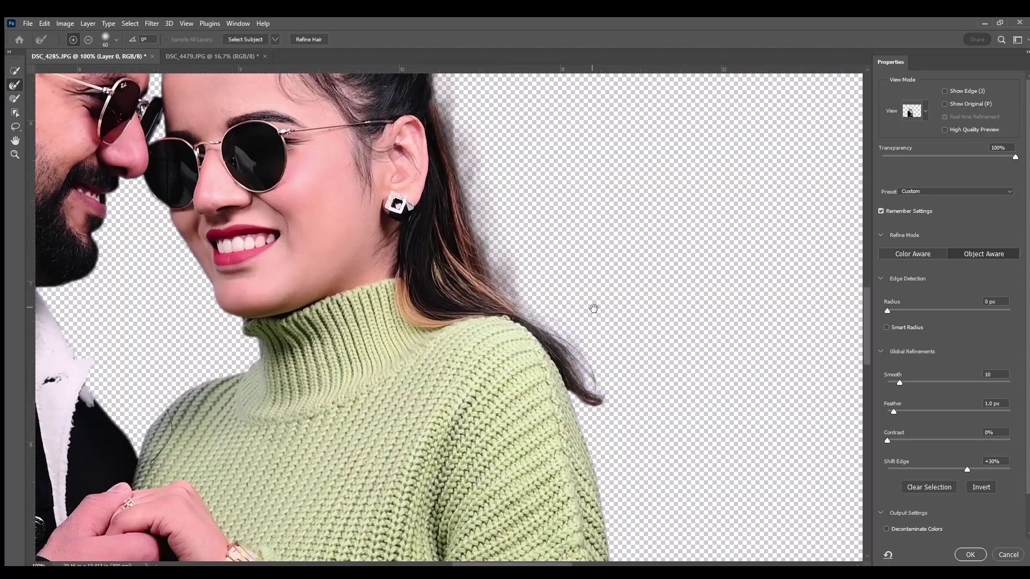
{"action": "left_click_drag", "start_coordinate": [257, 97], "coordinate": [349, 177]}
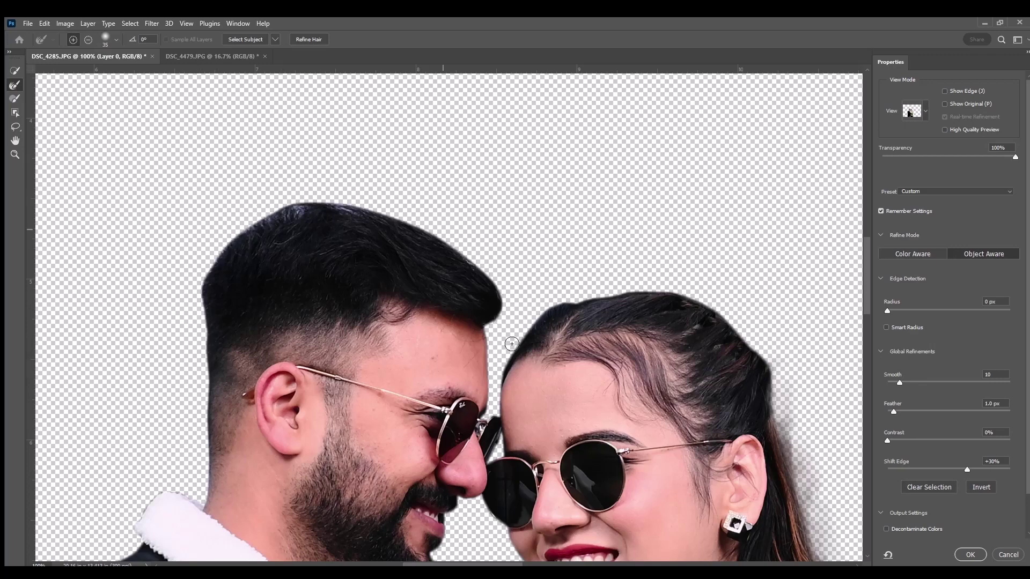
{"action": "scroll", "coordinate": [456, 348], "scroll_direction": "down", "scroll_amount": 5}
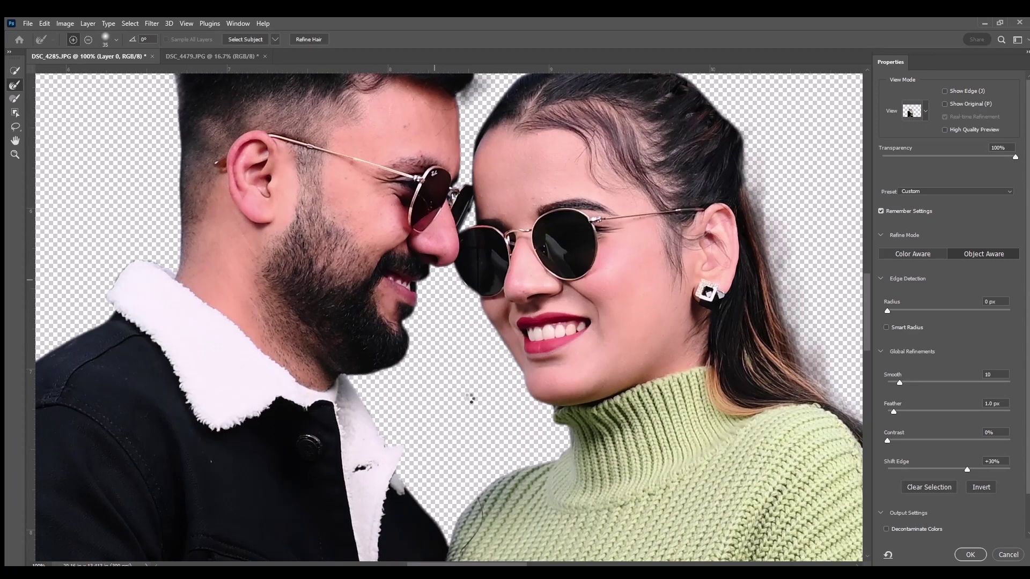
{"action": "left_click", "coordinate": [970, 554]}
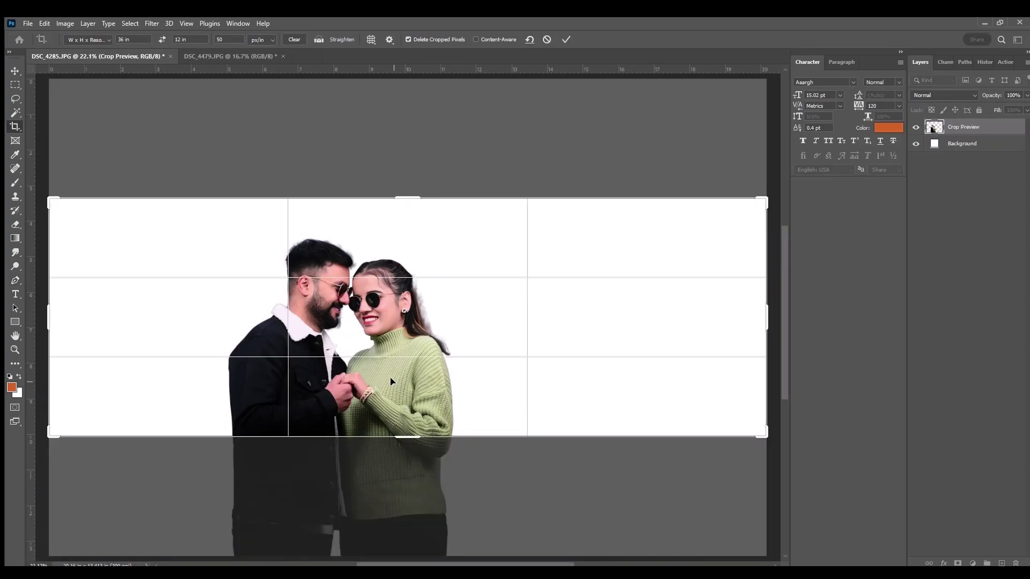
- Scale the couple cut-out to about 146% and shift it slightly down
{"action": "key", "text": "v"}
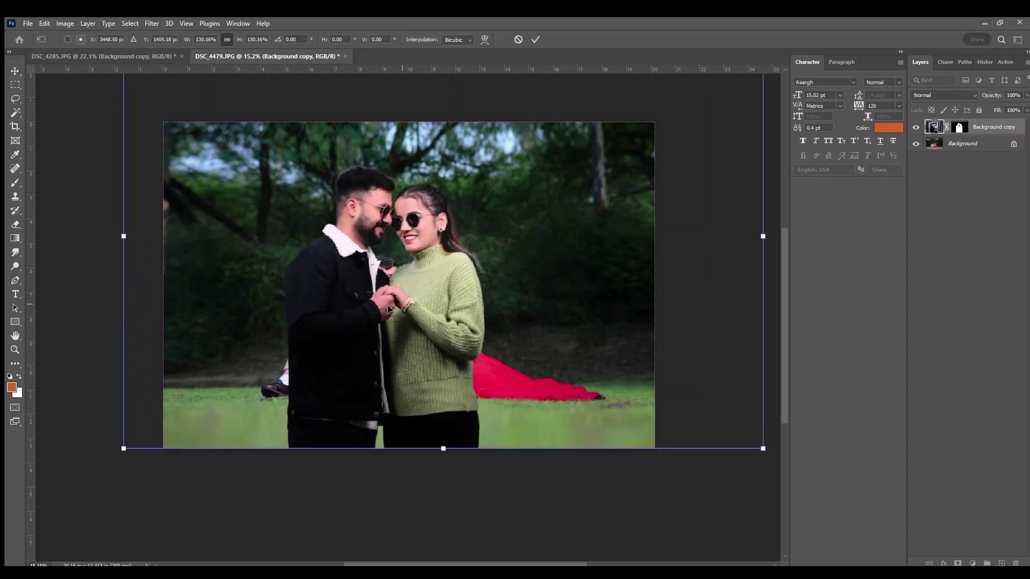
{"action": "left_click_drag", "start_coordinate": [756, 466], "coordinate": [777, 456]}
{"action": "left_click_drag", "start_coordinate": [500, 355], "coordinate": [500, 364]}
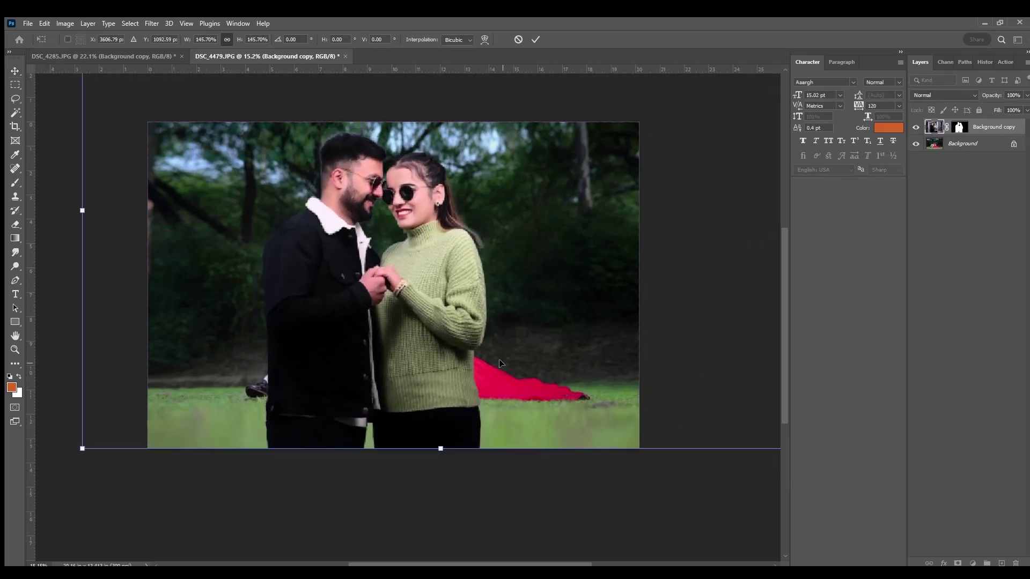
{"action": "key", "text": "Return"}
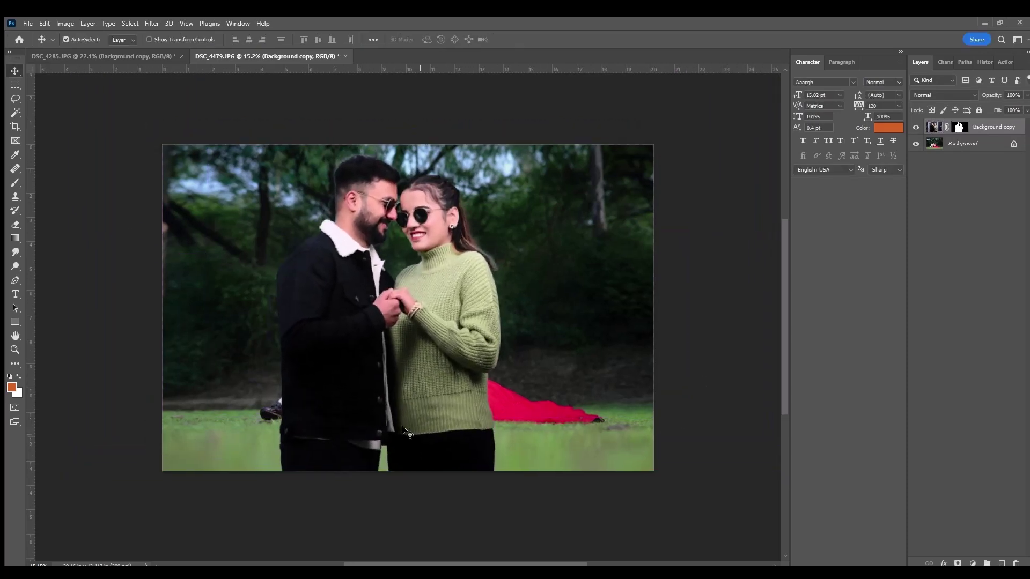
- Duplicate the Background layer twice
{"action": "left_click", "coordinate": [959, 143]}
{"action": "key", "text": "ctrl+j"}
{"action": "left_click", "coordinate": [959, 160]}
{"action": "key", "text": "ctrl+j"}
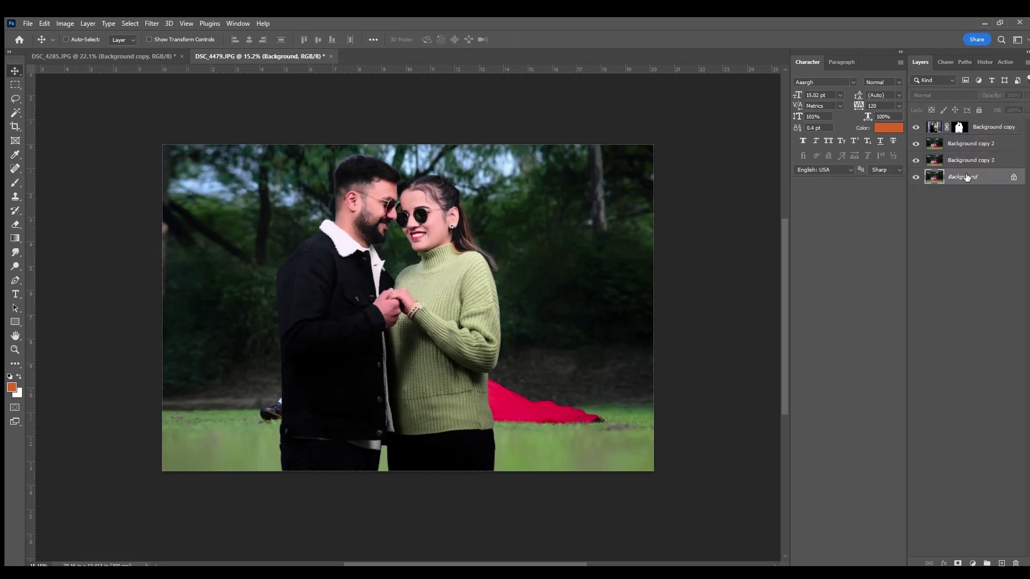
{"action": "left_click", "coordinate": [959, 176]}
{"action": "key", "text": "i"}
- Bring Background copy 2 to the top of the stack and clip it into the silhouette below
{"action": "key", "text": "v"}
{"action": "key", "text": "alt+bracketright"}
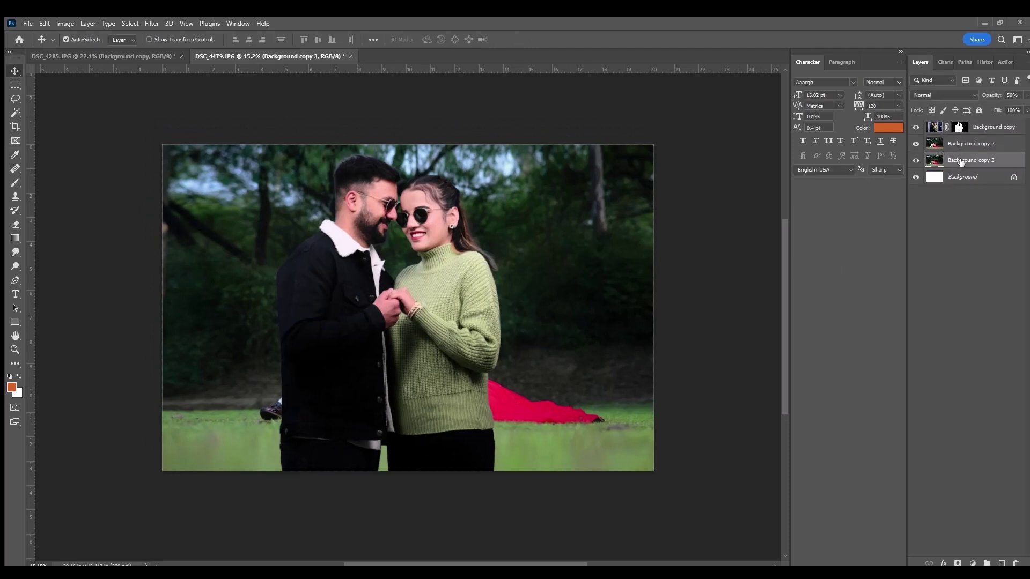
{"action": "key", "text": "alt+bracketright"}
{"action": "key", "text": "ctrl+bracketright"}
{"action": "key", "text": "ctrl+alt+g"}
{"action": "key", "text": "ctrl+plus"}
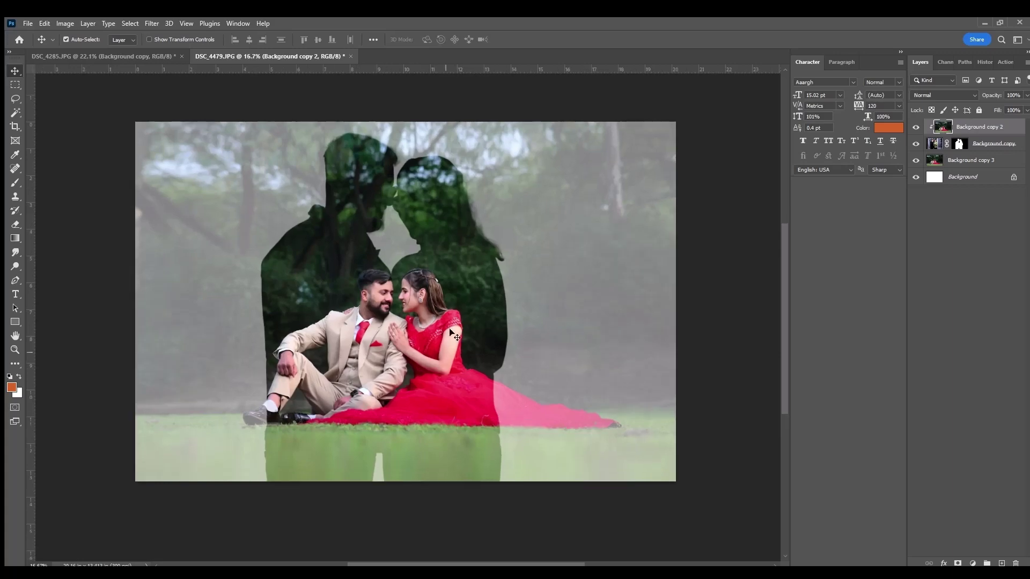
- Paint black on the Background copy mask with a small brush along the upper-left head profile
{"action": "left_click", "coordinate": [959, 143]}
{"action": "scroll", "coordinate": [461, 231], "scroll_direction": "up", "scroll_amount": 10}
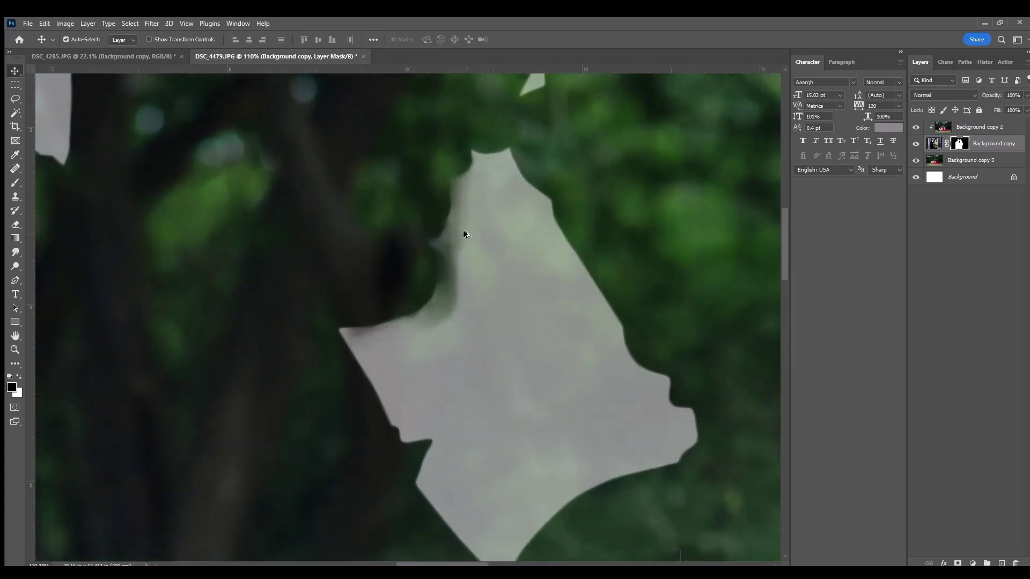
{"action": "key", "text": "b"}
{"action": "key", "text": "d"}
{"action": "key", "text": "bracketleft"}
{"action": "key", "text": "bracketleft"}
{"action": "key", "text": "bracketleft"}
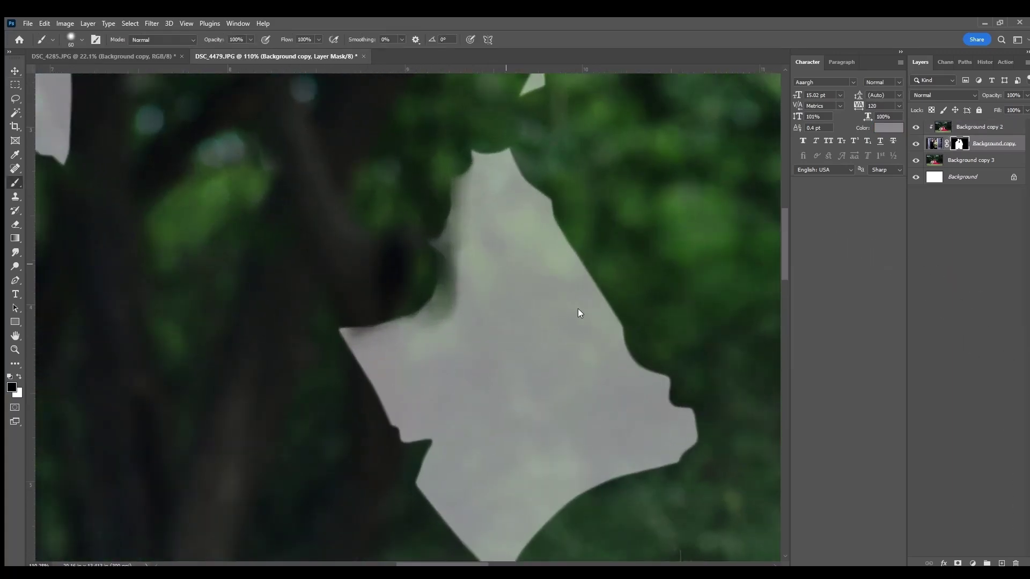
{"action": "left_click_drag", "start_coordinate": [472, 177], "coordinate": [467, 247]}
{"action": "left_click_drag", "start_coordinate": [485, 180], "coordinate": [438, 344]}
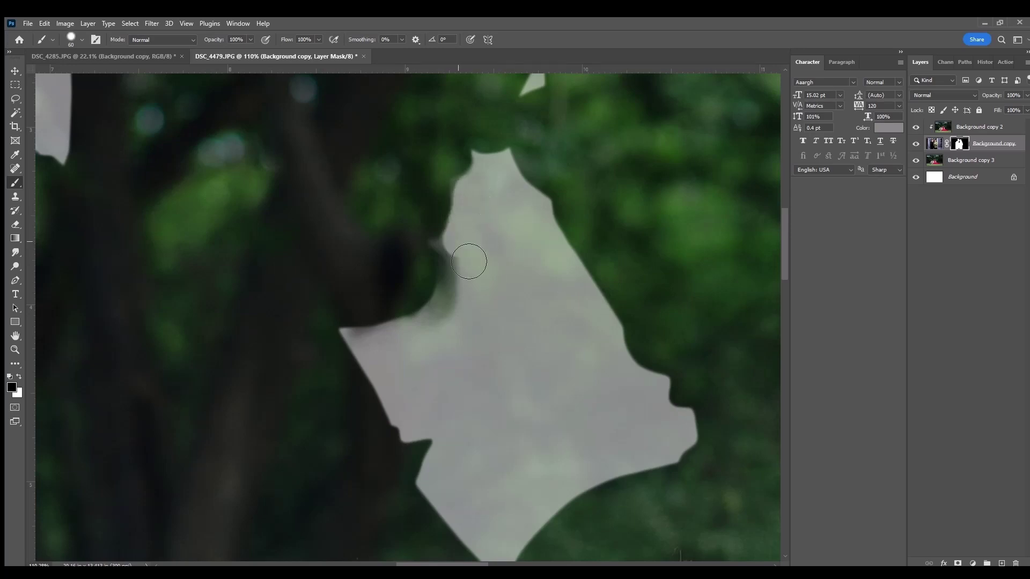
- Refine and smooth the mask's left edge along the head profile
{"action": "scroll", "coordinate": [504, 279], "scroll_direction": "up", "scroll_amount": 2}
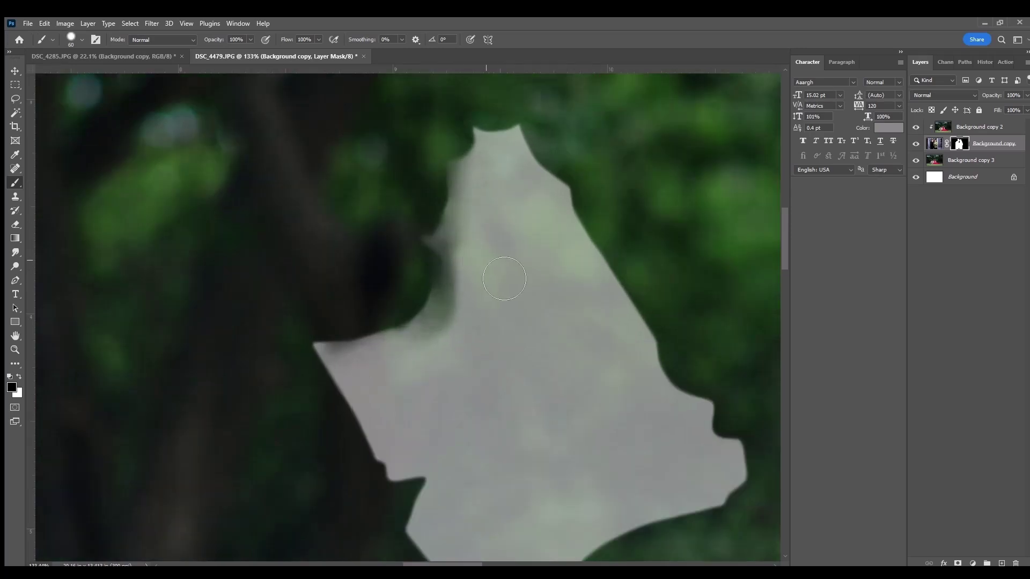
{"action": "key", "text": "bracketleft"}
{"action": "key", "text": "bracketleft"}
{"action": "key", "text": "bracketleft"}
{"action": "left_click_drag", "start_coordinate": [478, 165], "coordinate": [404, 345]}
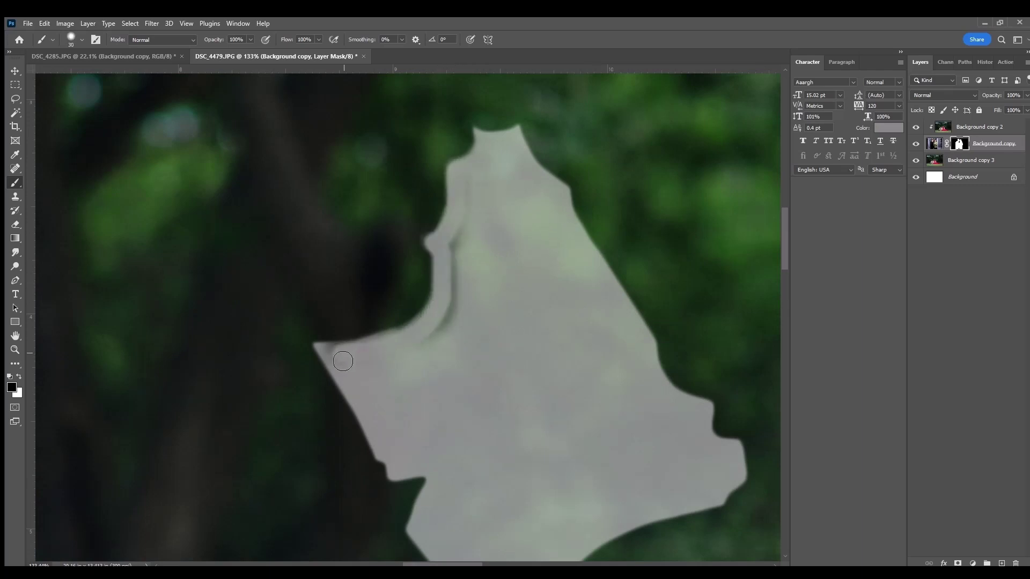
{"action": "key", "text": "bracketright"}
{"action": "key", "text": "bracketright"}
{"action": "left_click_drag", "start_coordinate": [487, 214], "coordinate": [368, 372]}
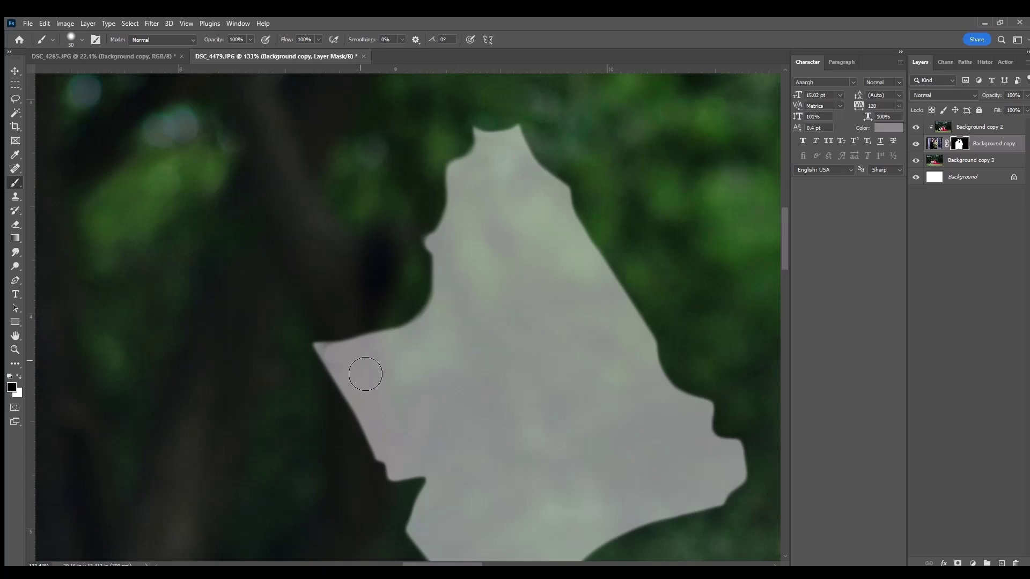
{"action": "scroll", "coordinate": [576, 250], "scroll_direction": "down", "scroll_amount": 2}
{"action": "scroll", "coordinate": [576, 251], "scroll_direction": "down", "scroll_amount": 5}
{"action": "scroll", "coordinate": [306, 166], "scroll_direction": "up", "scroll_amount": 3}
{"action": "scroll", "coordinate": [305, 167], "scroll_direction": "up", "scroll_amount": 2}
- Clean the head-top outline and remove the dark fringe beside the right-hand head
{"action": "key", "text": "bracketright"}
{"action": "key", "text": "bracketright"}
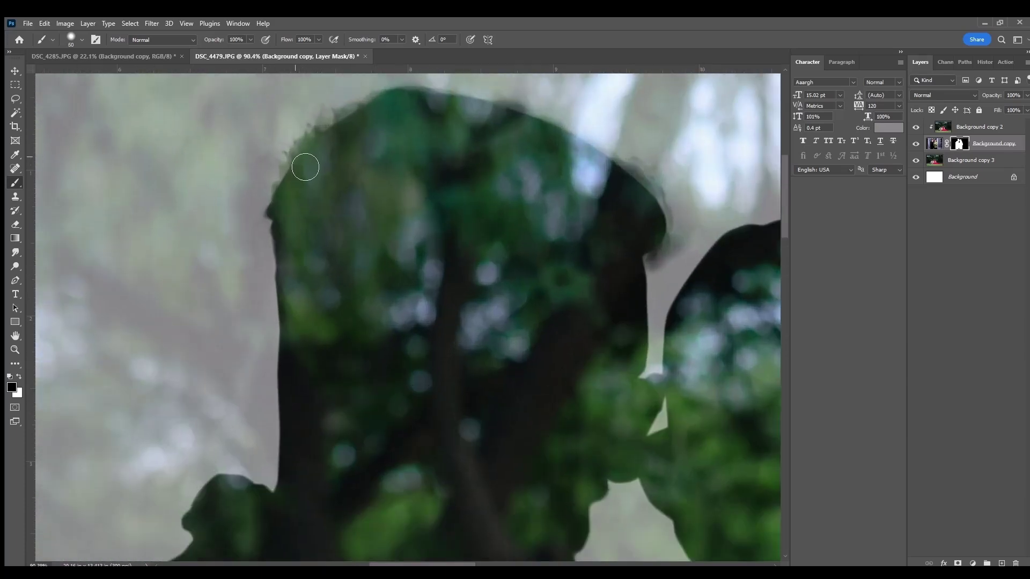
{"action": "mouse_move", "coordinate": [359, 97]}
{"action": "left_mouse_down"}
{"action": "mouse_move", "coordinate": [300, 145]}
{"action": "mouse_move", "coordinate": [378, 91]}
{"action": "left_mouse_up"}
{"action": "key", "text": "bracketleft"}
{"action": "left_click_drag", "start_coordinate": [689, 163], "coordinate": [608, 216]}
{"action": "left_click_drag", "start_coordinate": [600, 284], "coordinate": [579, 317]}
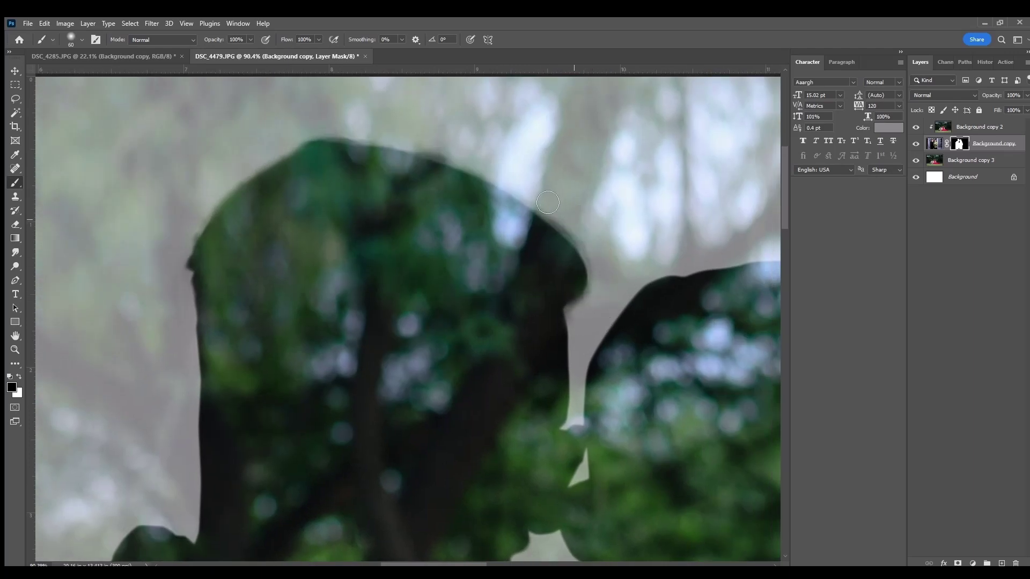
{"action": "mouse_move", "coordinate": [574, 241]}
{"action": "left_mouse_down"}
{"action": "mouse_move", "coordinate": [554, 163]}
{"action": "mouse_move", "coordinate": [495, 65]}
{"action": "left_mouse_up"}
{"action": "key", "text": "bracketright"}
{"action": "key", "text": "bracketright"}
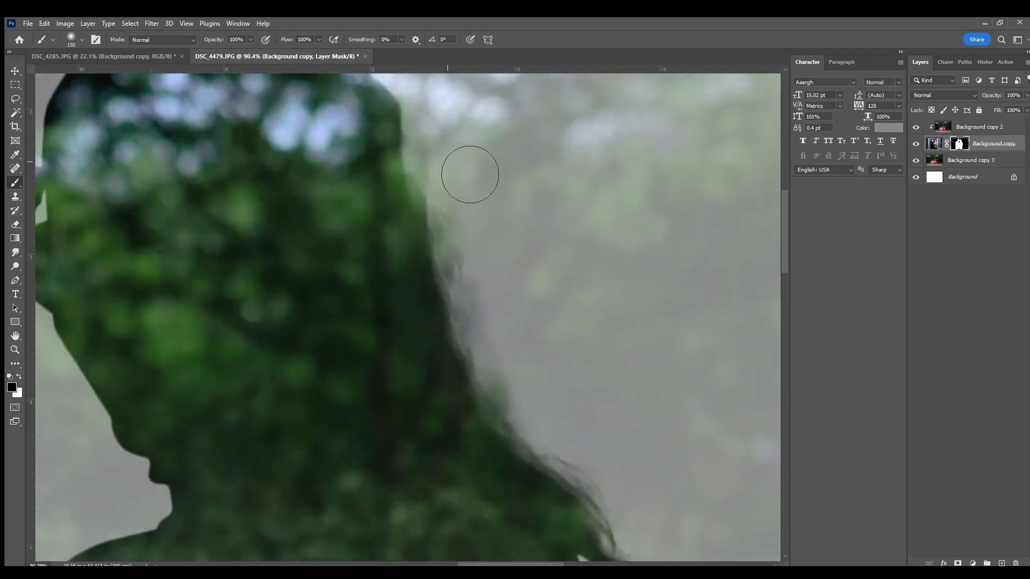
{"action": "key", "text": "bracketright"}
{"action": "key", "text": "bracketright"}
{"action": "key", "text": "bracketright"}
{"action": "key", "text": "bracketright"}
{"action": "key", "text": "bracketright"}
{"action": "key", "text": "ctrl+minus"}
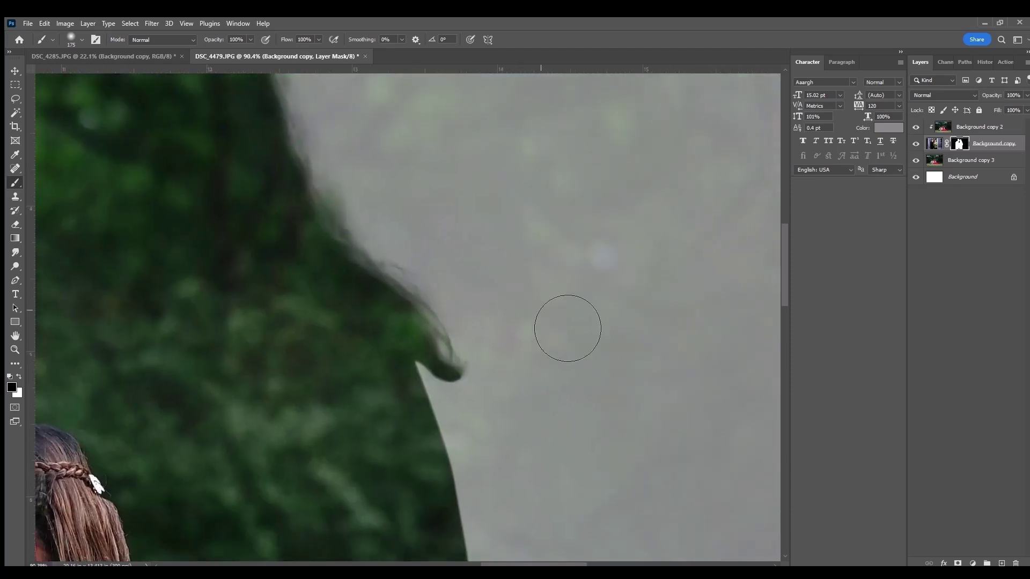
{"action": "key", "text": "ctrl+0"}
- Add a layer mask to the Background copy 2 layer
{"action": "key", "text": "v"}
{"action": "left_click", "coordinate": [934, 144]}
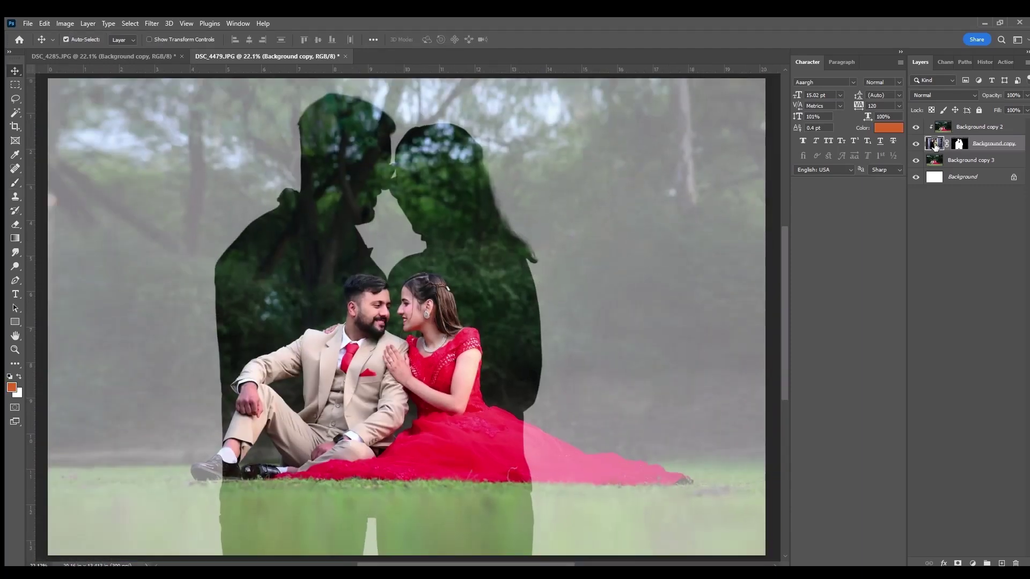
{"action": "left_click", "coordinate": [959, 143]}
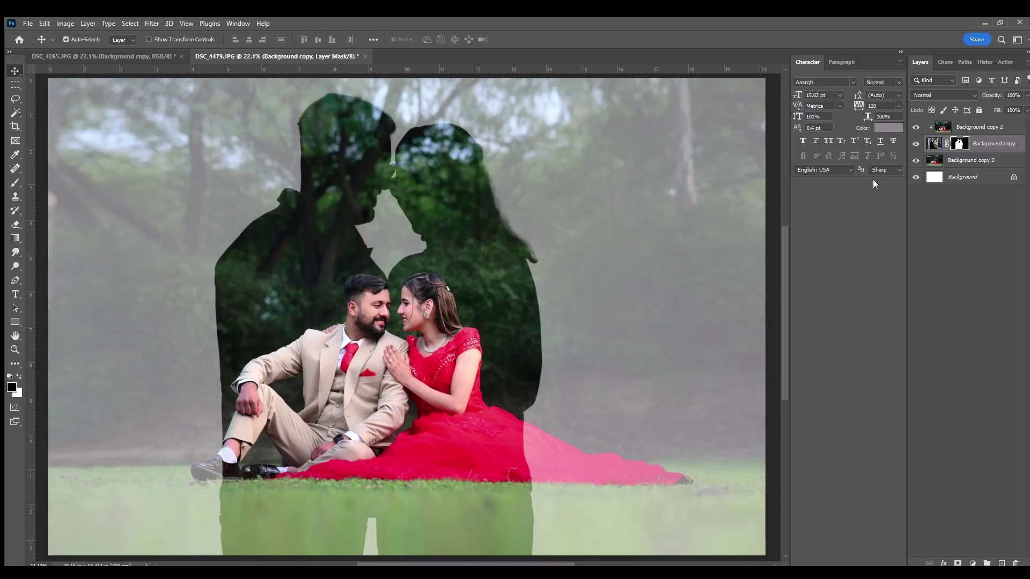
{"action": "left_click", "coordinate": [964, 128]}
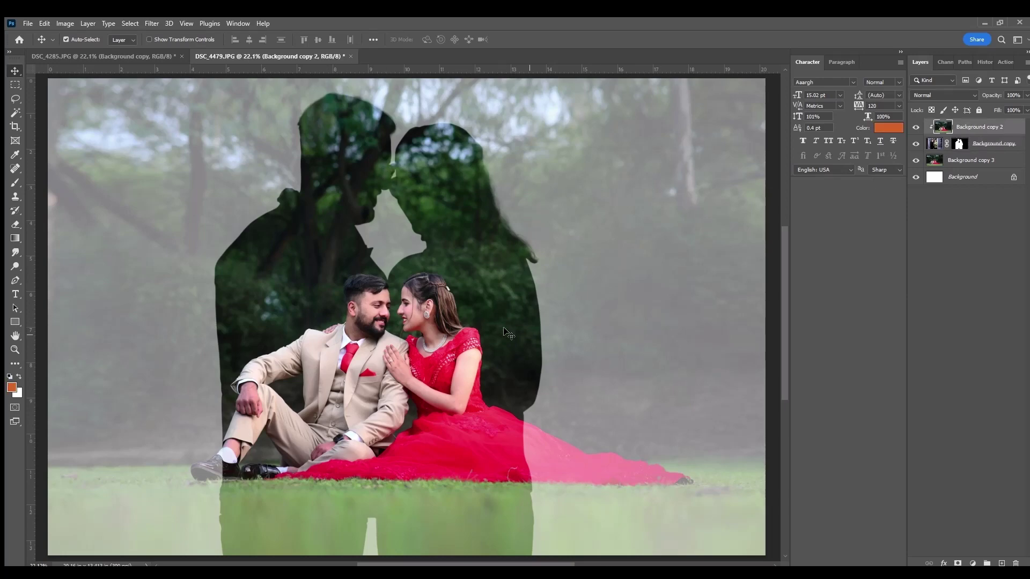
{"action": "left_click", "coordinate": [960, 143]}
{"action": "key", "text": "b"}
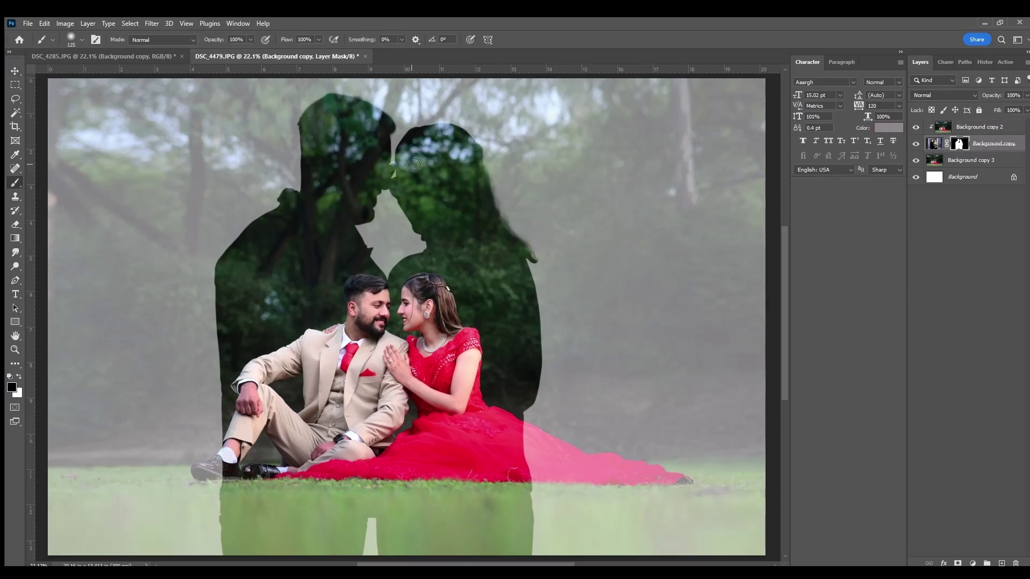
{"action": "left_click", "coordinate": [963, 127]}
{"action": "left_click", "coordinate": [957, 563]}
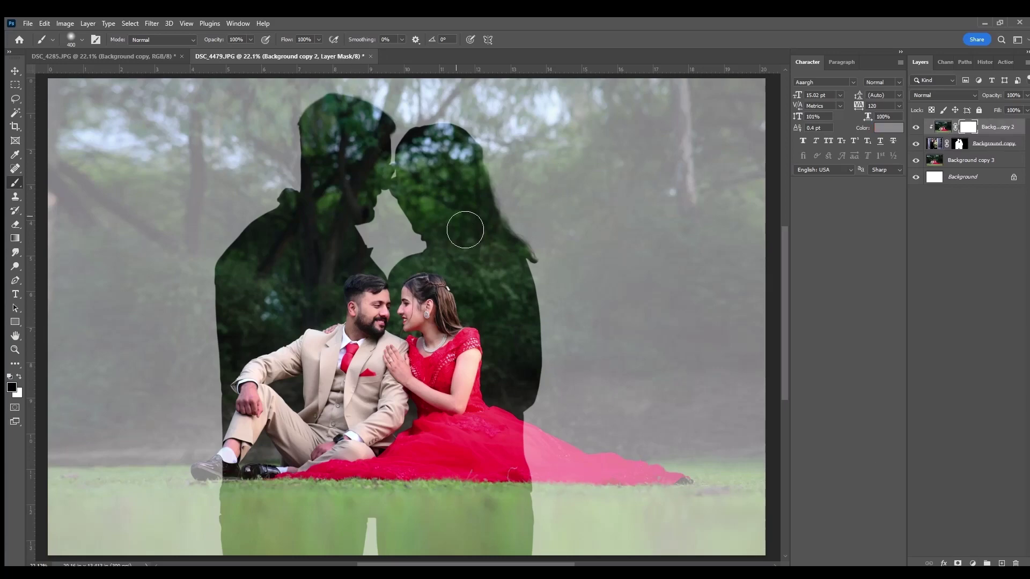
- Paint with a large brush to reveal the sunglasses couple's faces inside the heads
{"action": "key", "text": "bracketright"}
{"action": "key", "text": "bracketright"}
{"action": "key", "text": "bracketright"}
{"action": "left_click_drag", "start_coordinate": [410, 162], "coordinate": [422, 215]}
{"action": "key", "text": "bracketright"}
{"action": "key", "text": "bracketright"}
{"action": "key", "text": "bracketright"}
{"action": "mouse_move", "coordinate": [470, 207]}
{"action": "left_mouse_down"}
{"action": "mouse_move", "coordinate": [443, 221]}
{"action": "mouse_move", "coordinate": [521, 192]}
{"action": "left_mouse_up"}
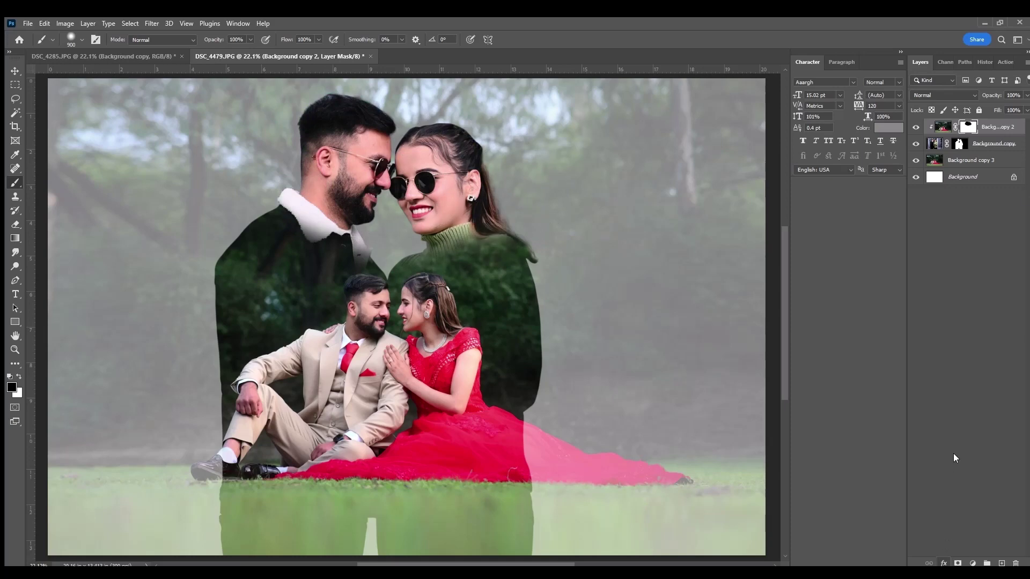
{"action": "key", "text": "space"}
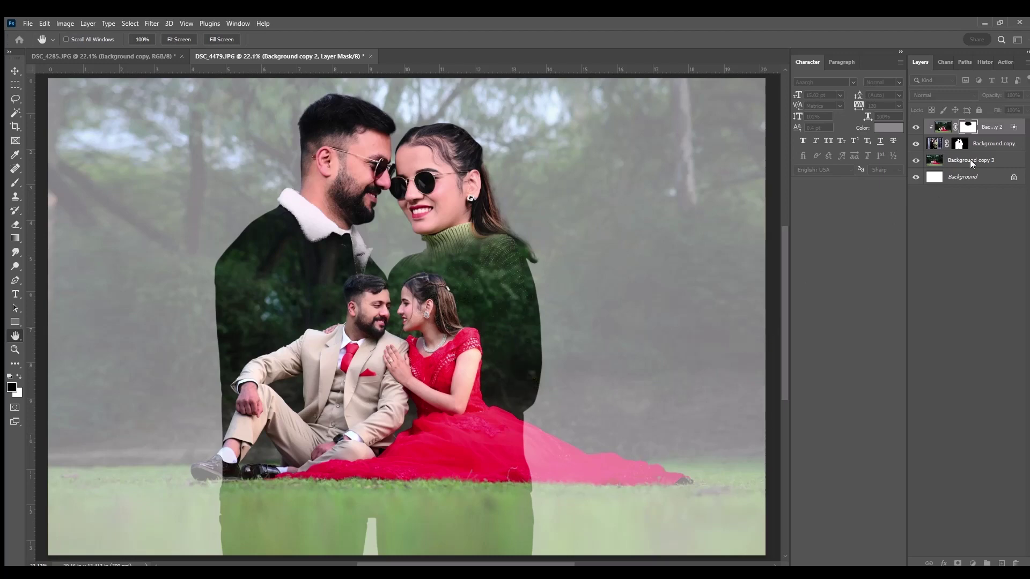
{"action": "key", "text": "b"}
{"action": "left_click", "coordinate": [936, 145]}
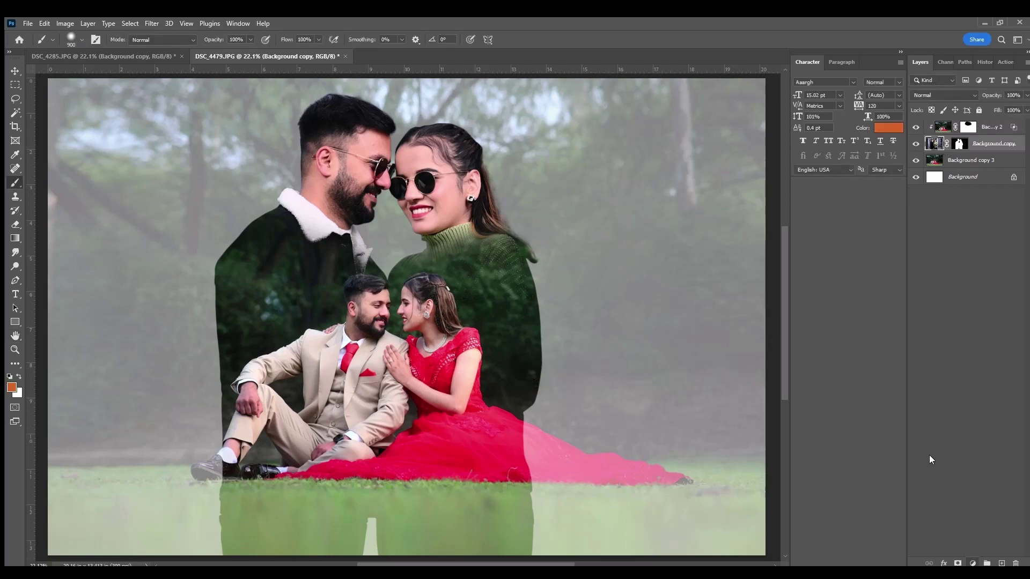
{"action": "left_click_drag", "start_coordinate": [589, 267], "coordinate": [715, 288]}
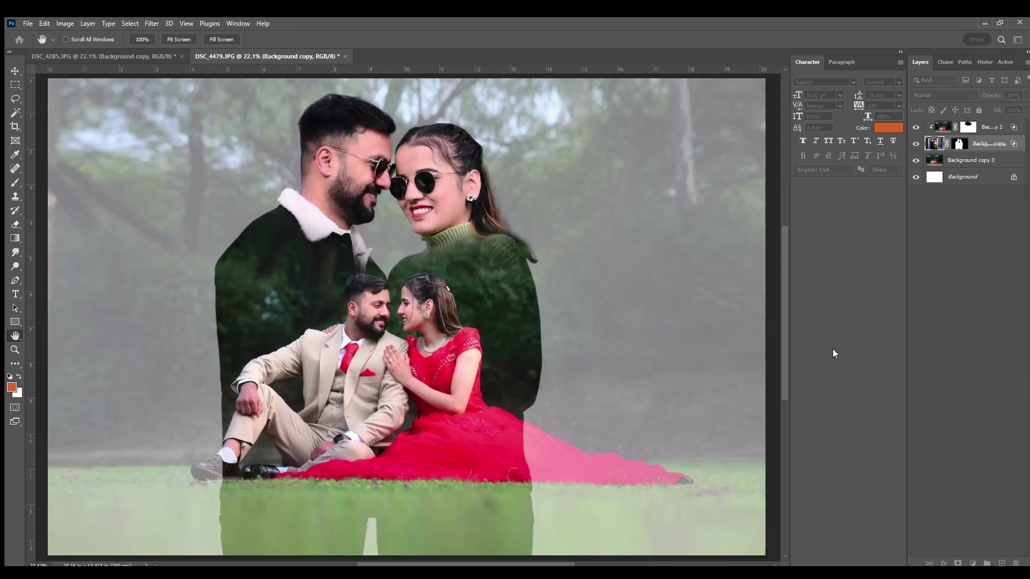
- Hide the exposed brick beside the woman's head on the Background copy mask
{"action": "key", "text": "b"}
{"action": "left_click", "coordinate": [943, 126]}
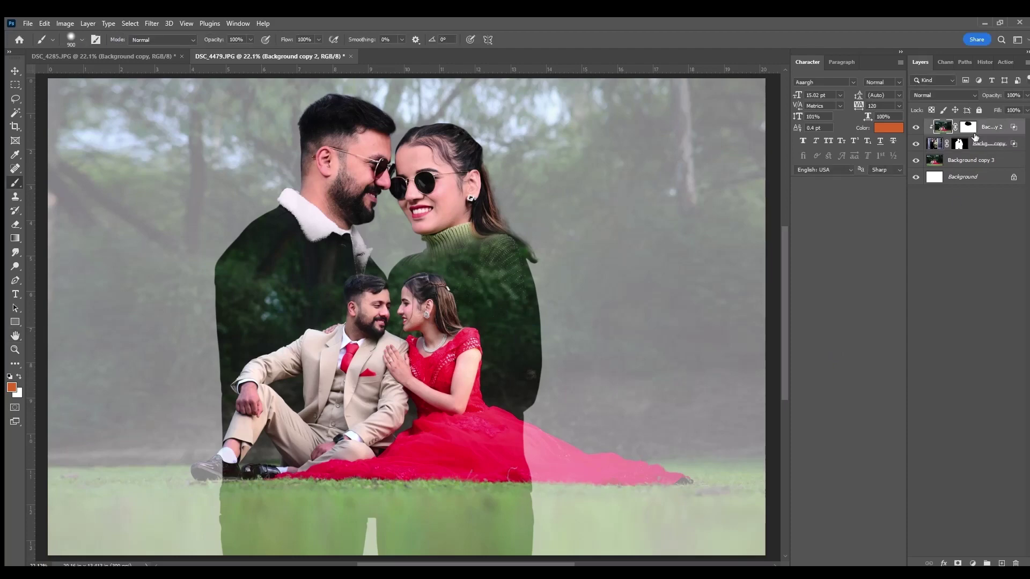
{"action": "left_click", "coordinate": [960, 143]}
{"action": "scroll", "coordinate": [483, 275], "scroll_direction": "up", "scroll_amount": 2}
{"action": "key", "text": "d"}
{"action": "left_click_drag", "start_coordinate": [574, 242], "coordinate": [610, 355]}
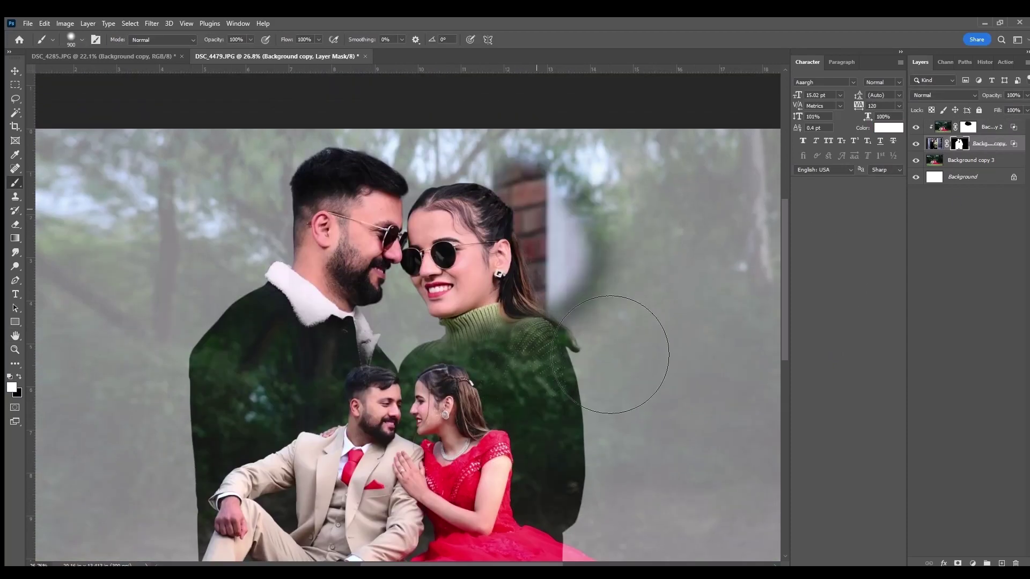
{"action": "key", "text": "ctrl+z"}
{"action": "key", "text": "x"}
{"action": "left_click_drag", "start_coordinate": [616, 223], "coordinate": [581, 280]}
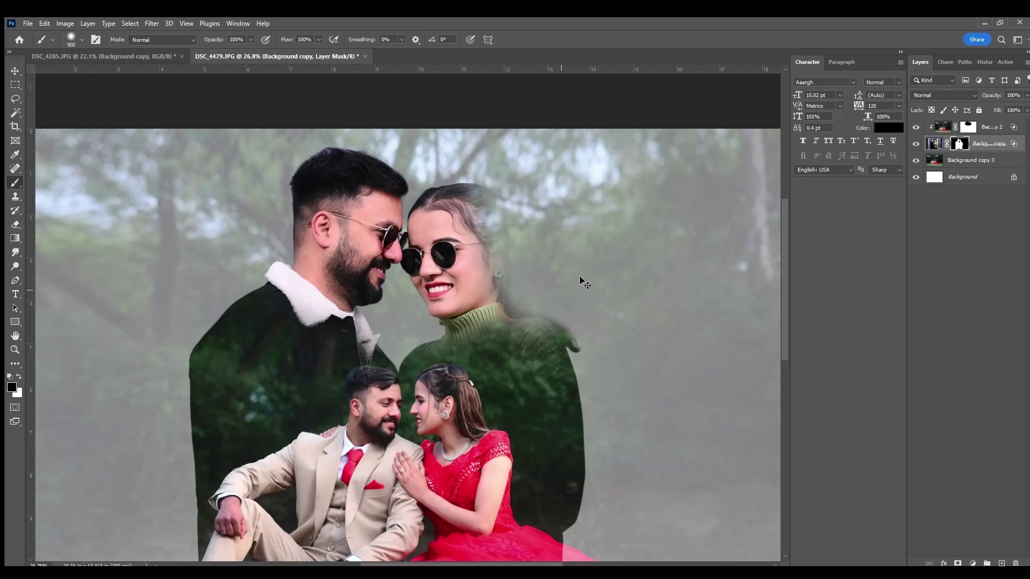
- Fade the woman's and man's hair into the forest on the Background copy 2 mask
{"action": "left_click", "coordinate": [967, 127]}
{"action": "key", "text": "x"}
{"action": "left_click_drag", "start_coordinate": [568, 321], "coordinate": [579, 231]}
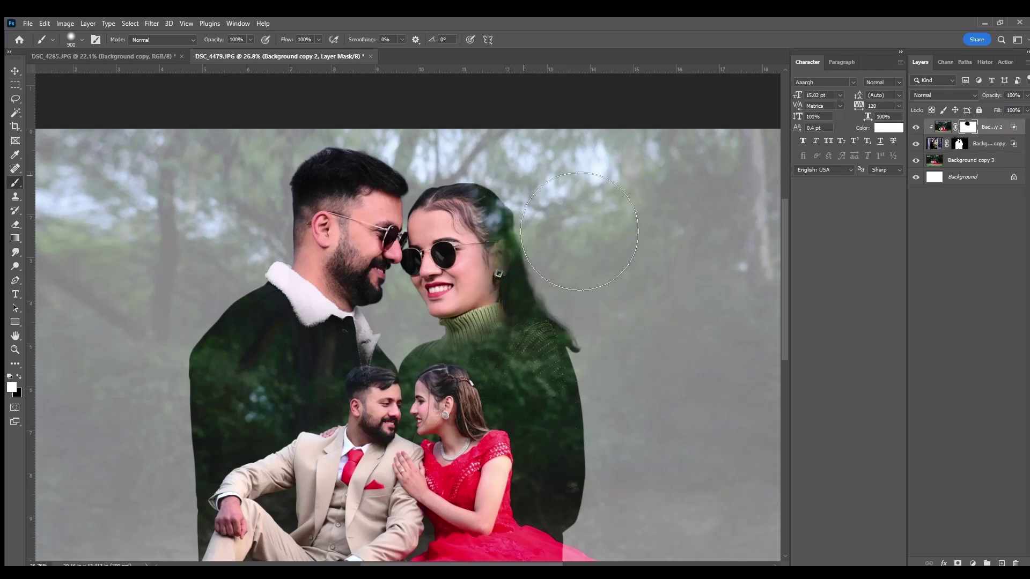
{"action": "key", "text": "bracketright"}
{"action": "key", "text": "bracketright"}
{"action": "key", "text": "bracketright"}
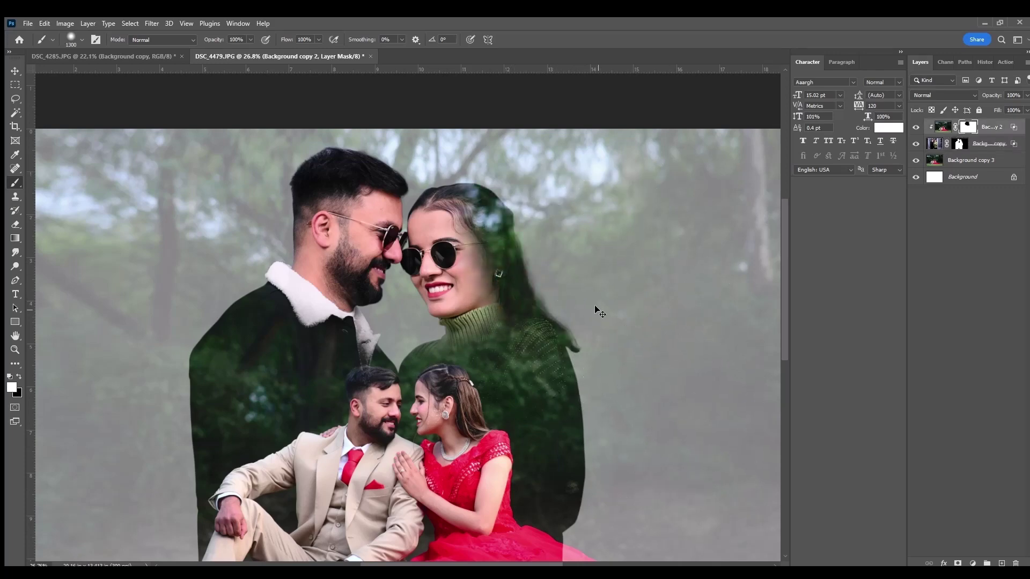
{"action": "key", "text": "ctrl+z"}
{"action": "left_click_drag", "start_coordinate": [570, 218], "coordinate": [639, 329]}
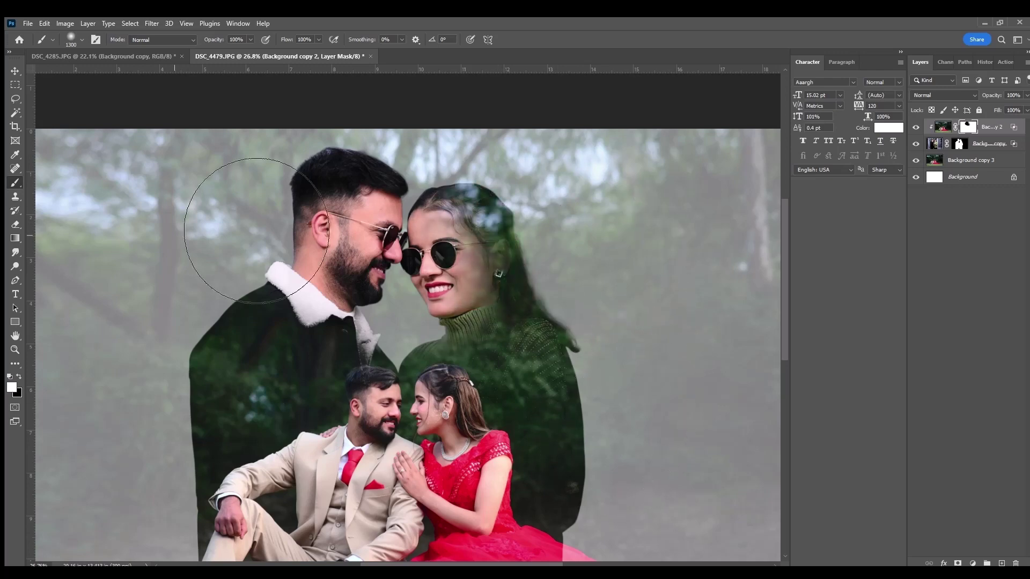
{"action": "left_click_drag", "start_coordinate": [343, 161], "coordinate": [301, 300]}
{"action": "scroll", "coordinate": [583, 277], "scroll_direction": "down", "scroll_amount": 2}
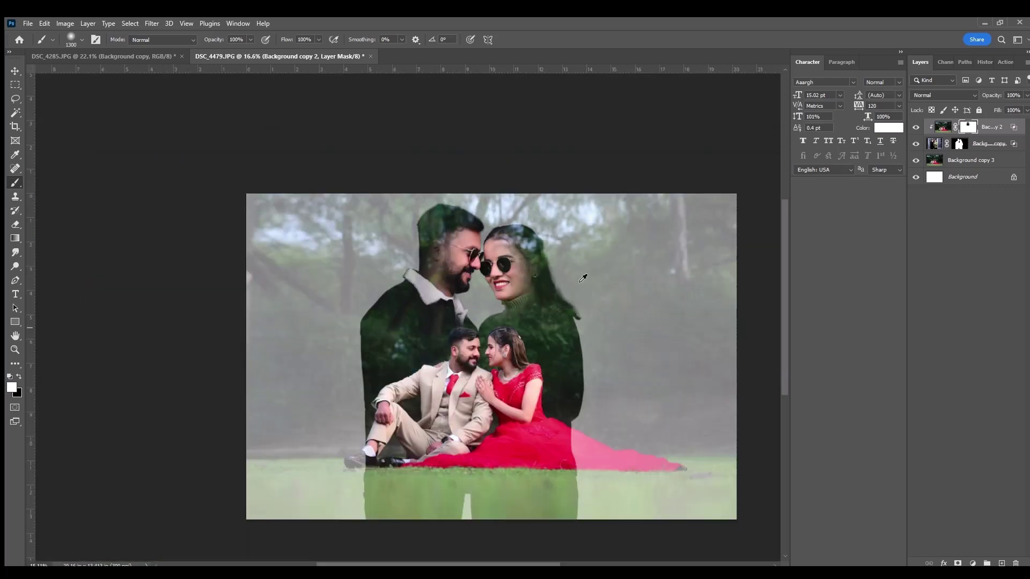
{"action": "scroll", "coordinate": [821, 305], "scroll_direction": "down", "scroll_amount": 1}
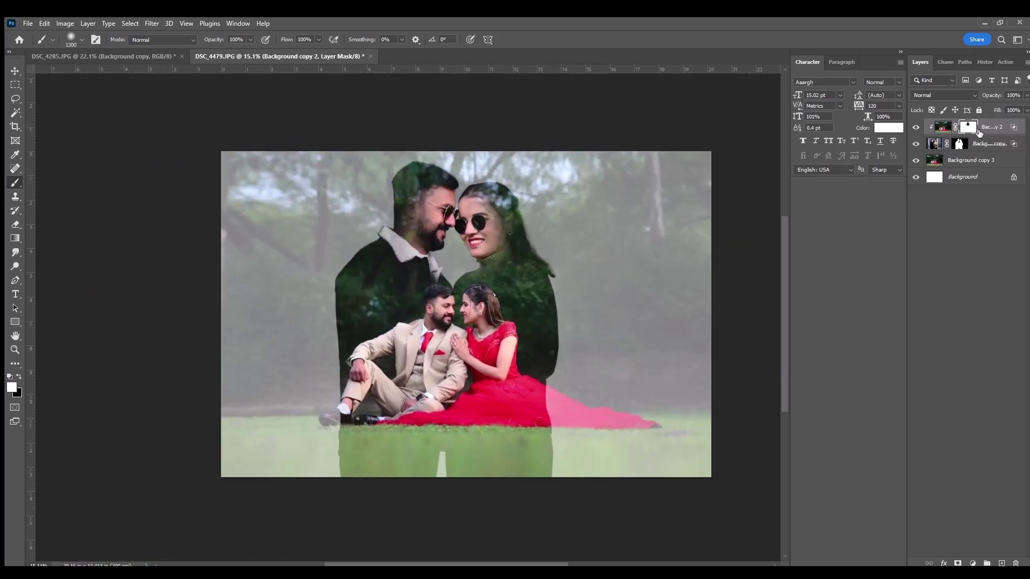